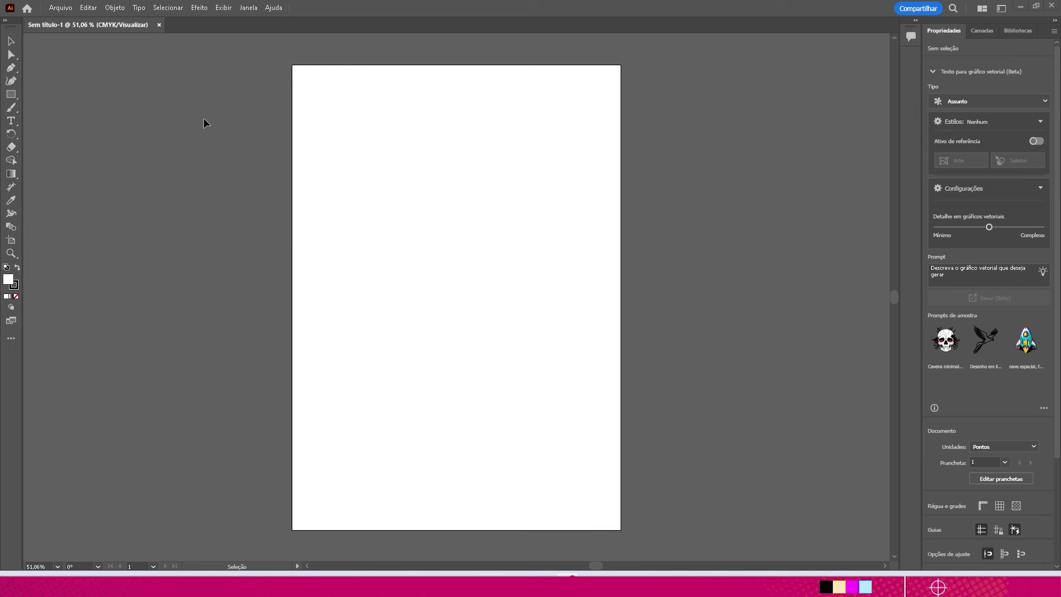
- Show the Color panel and move it beside the artboard's right edge
left_click(246, 10)
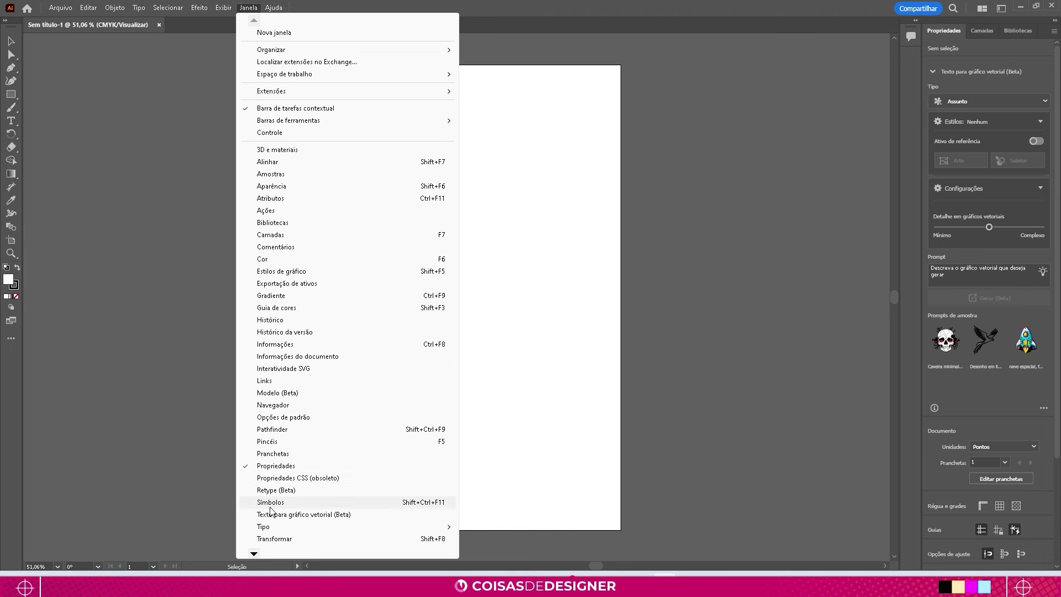
left_click(262, 259)
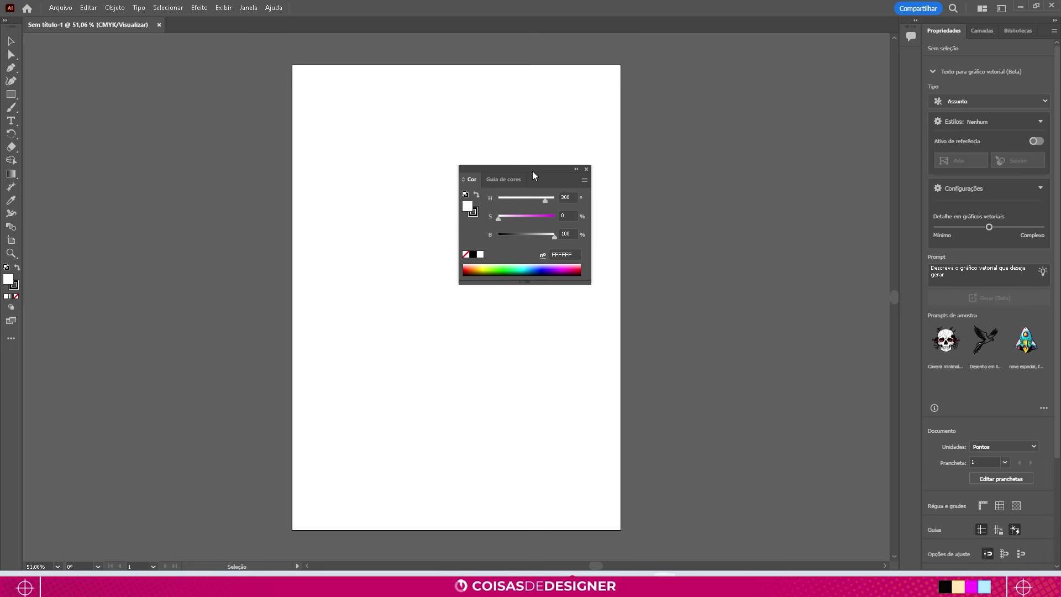
mouse_move(533, 173)
left_mouse_down()
mouse_move(673, 153)
mouse_move(756, 78)
left_mouse_up()
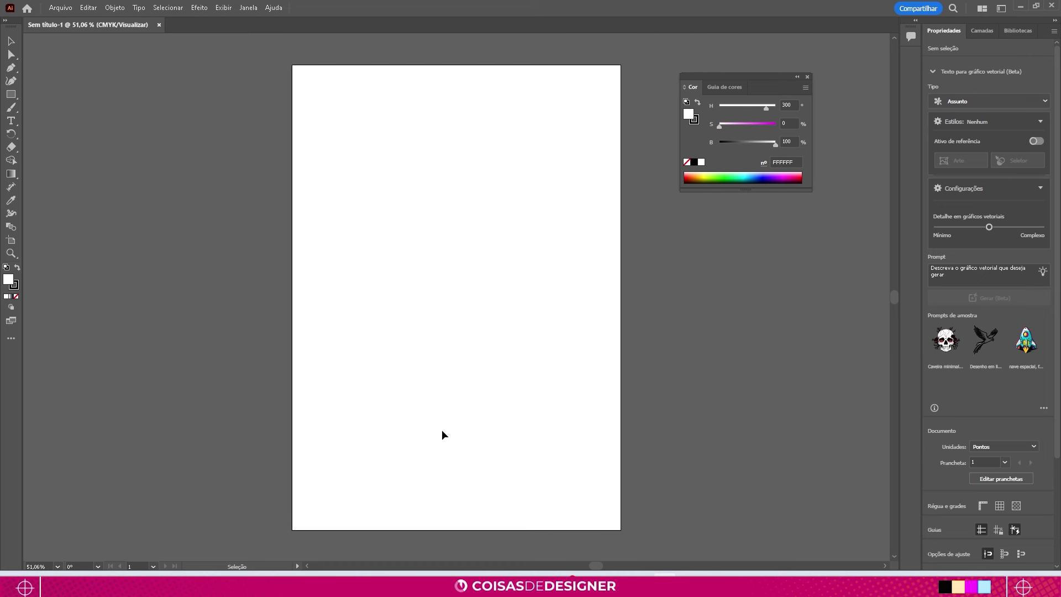
- Show the Gradient panel and dock it below the Color panel
left_click(250, 9)
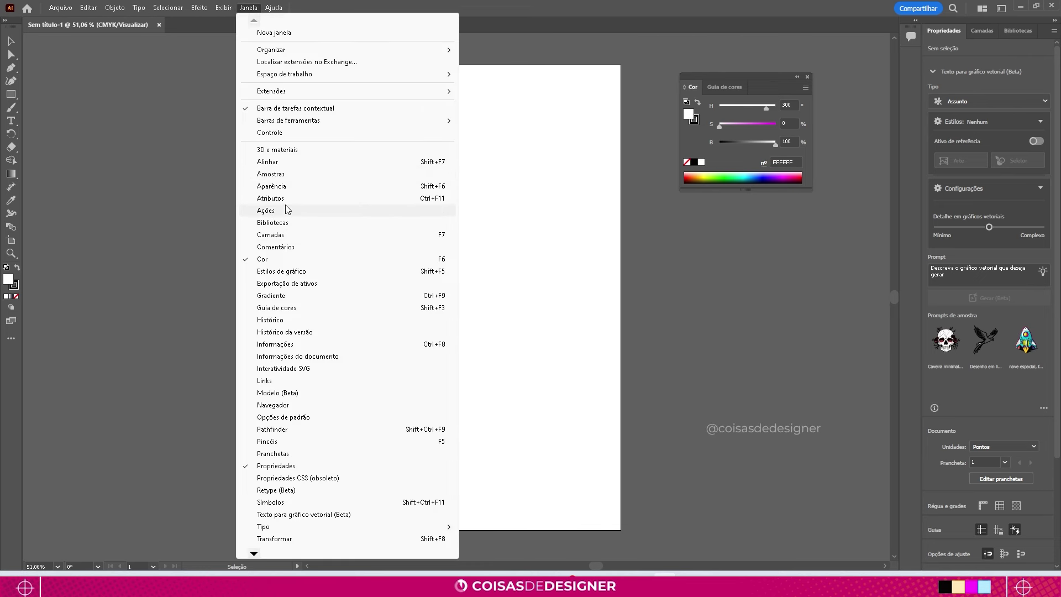
left_click(269, 296)
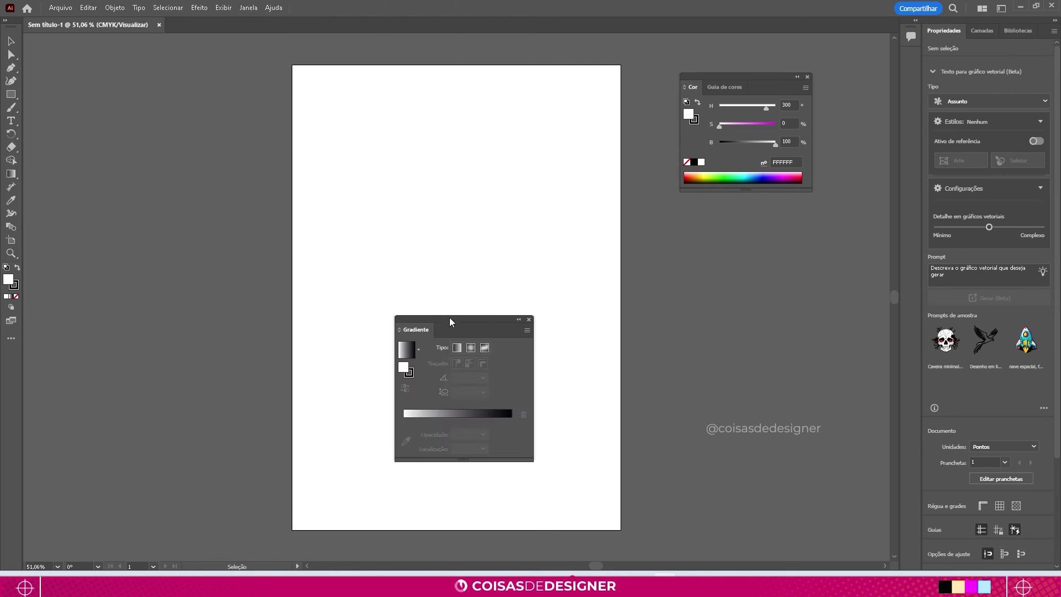
left_click_drag(450, 319, 739, 213)
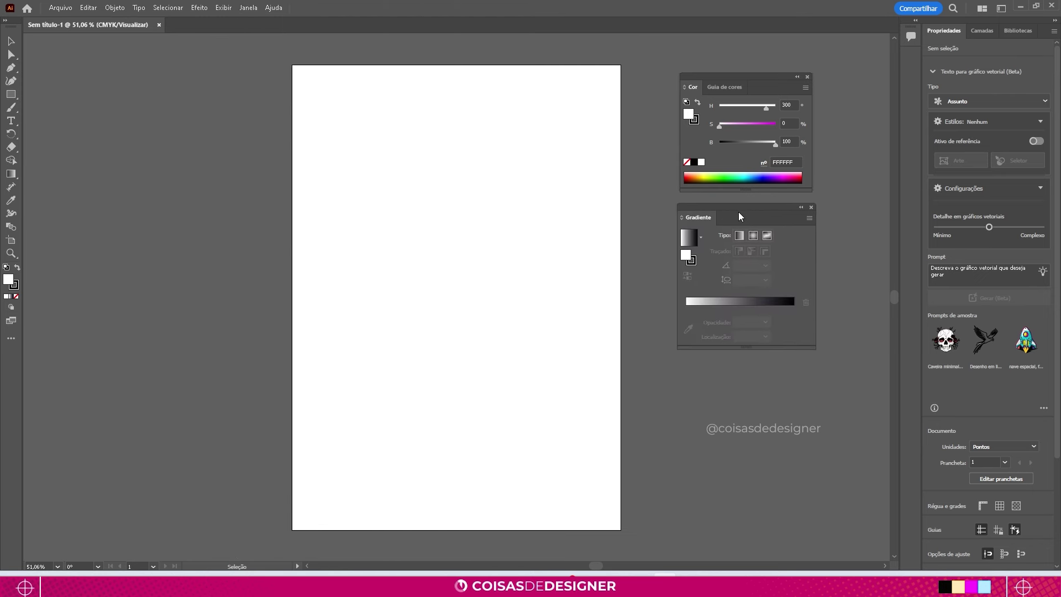
- Show the Stroke panel with all its options, docked below the Gradient panel
left_click(248, 8)
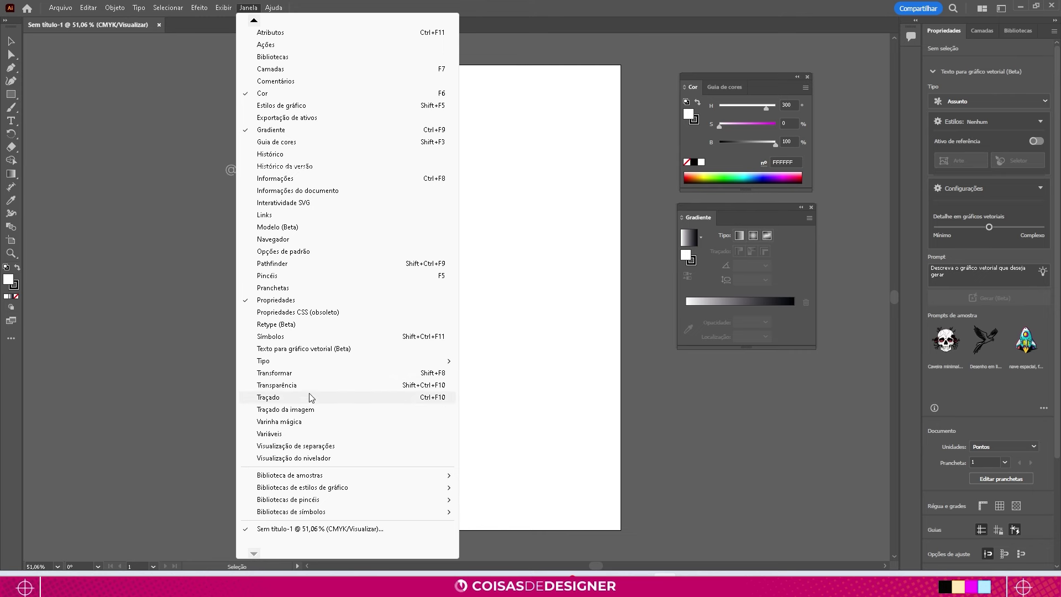
left_click(273, 398)
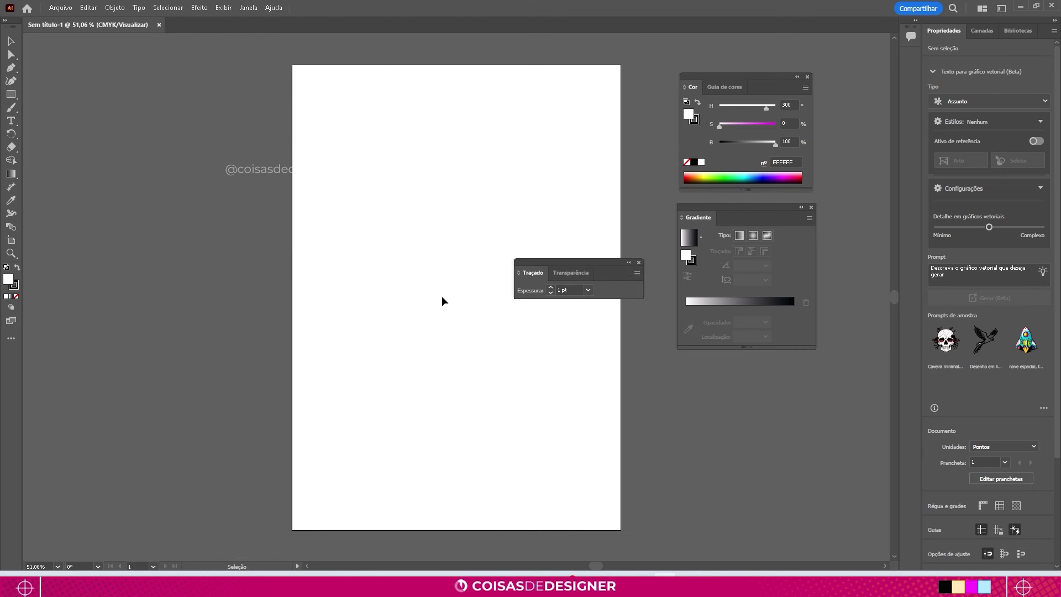
left_click(519, 272)
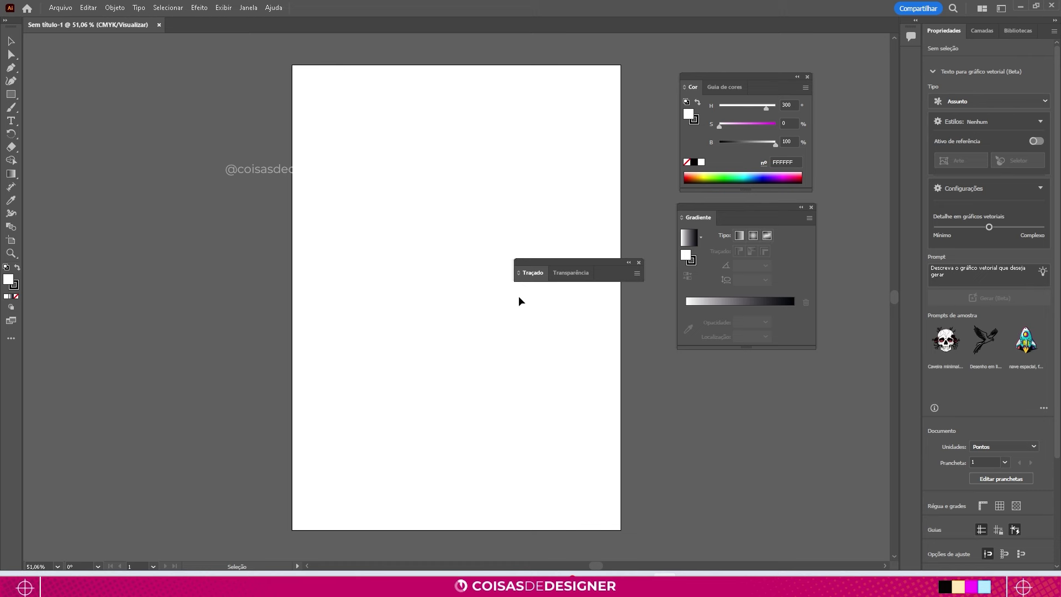
left_click(519, 272)
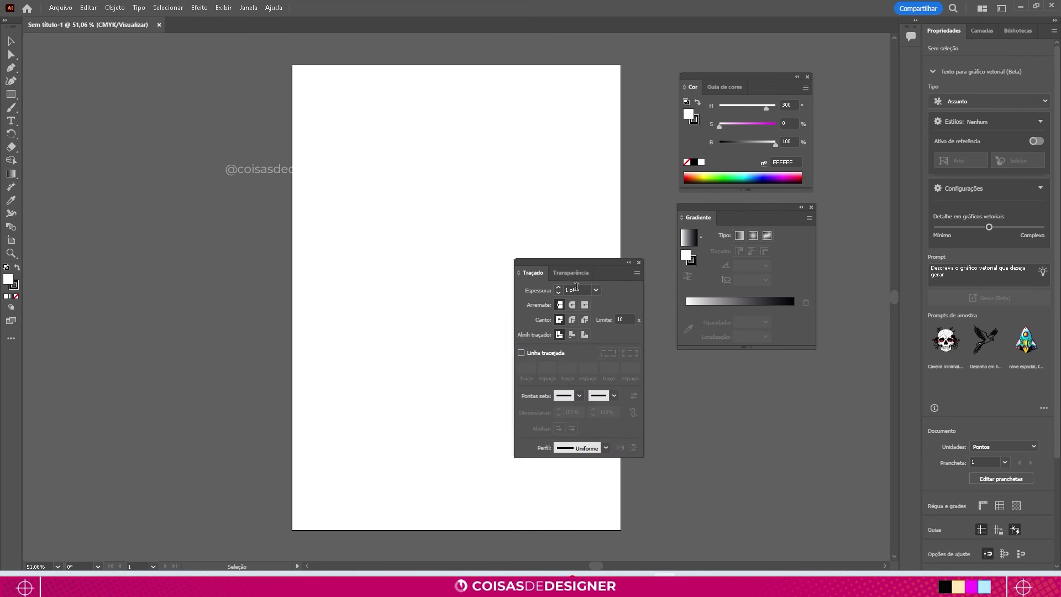
mouse_move(576, 265)
left_mouse_down()
mouse_move(726, 347)
mouse_move(738, 367)
left_mouse_up()
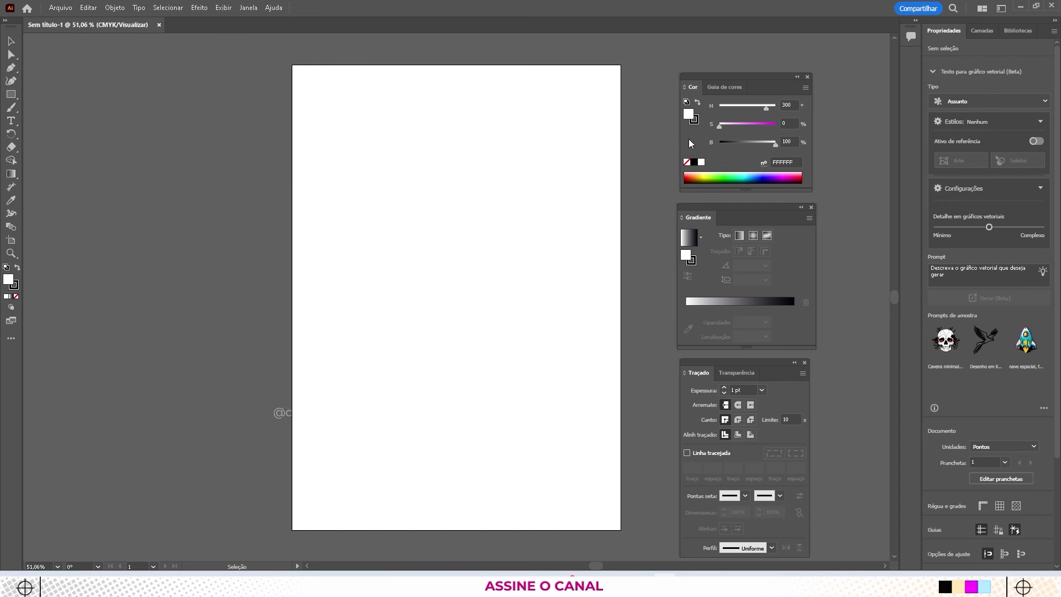
- Spread the panels out: Color on the left, Gradient in the middle, Stroke on the right
left_click_drag(748, 75, 269, 199)
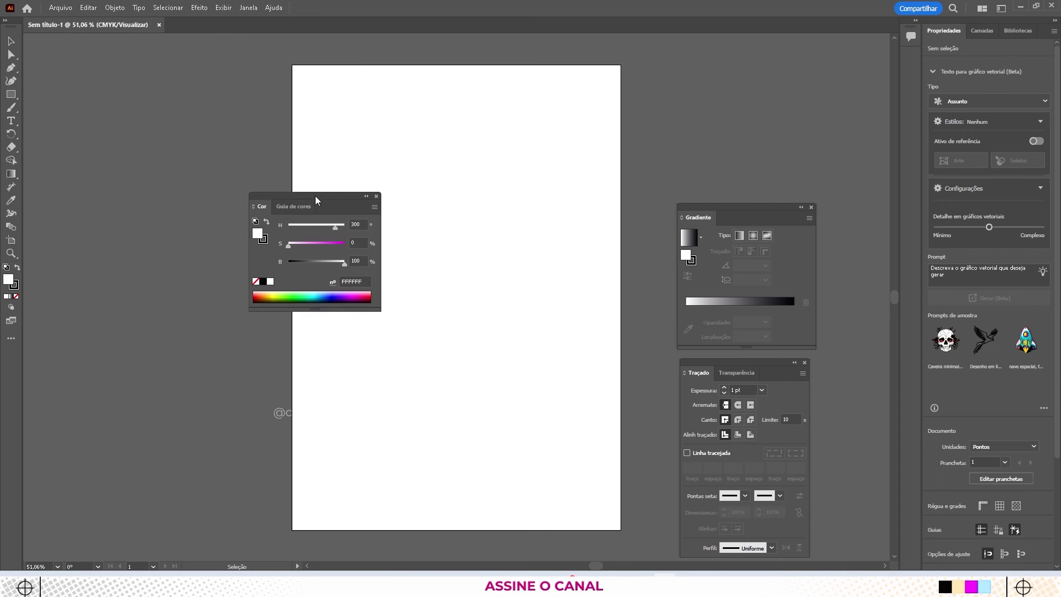
left_click_drag(761, 207, 454, 203)
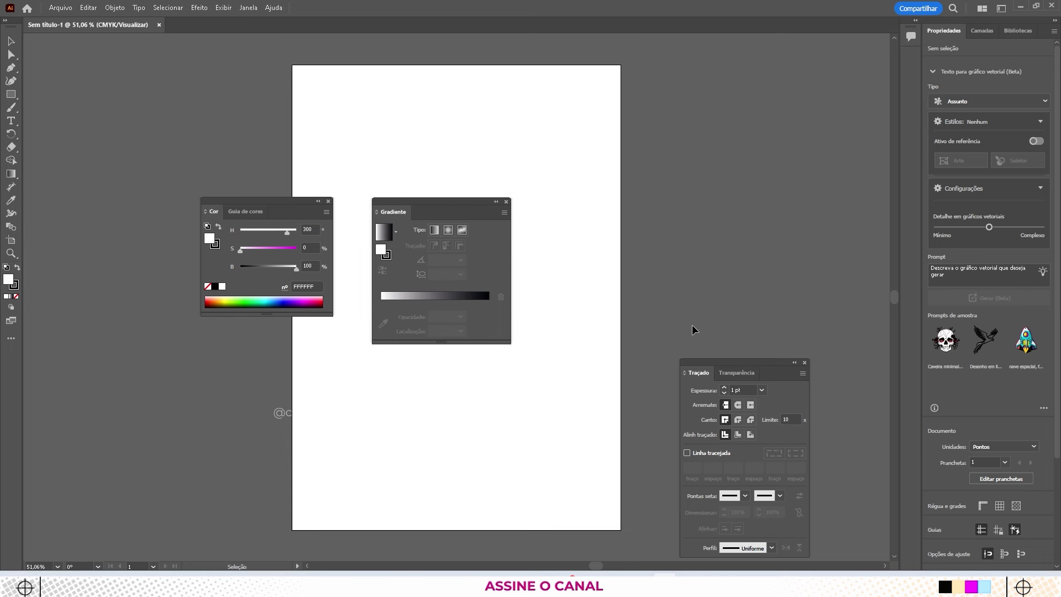
mouse_move(756, 362)
left_mouse_down()
mouse_move(721, 343)
mouse_move(631, 207)
left_mouse_up()
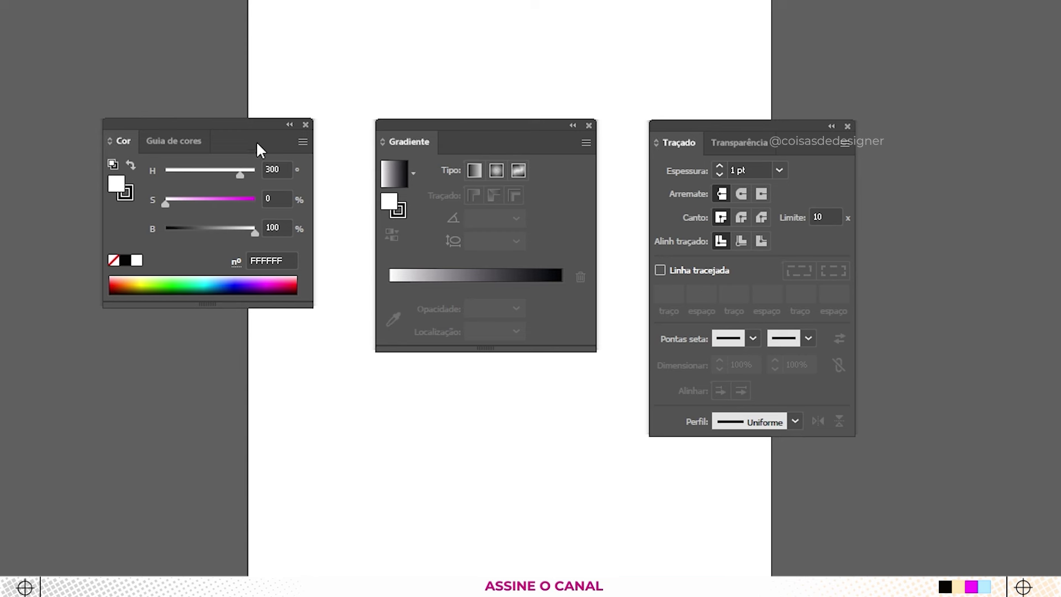
- Cycle the Stroke panel through its sizes, settling on the medium view
left_click(658, 142)
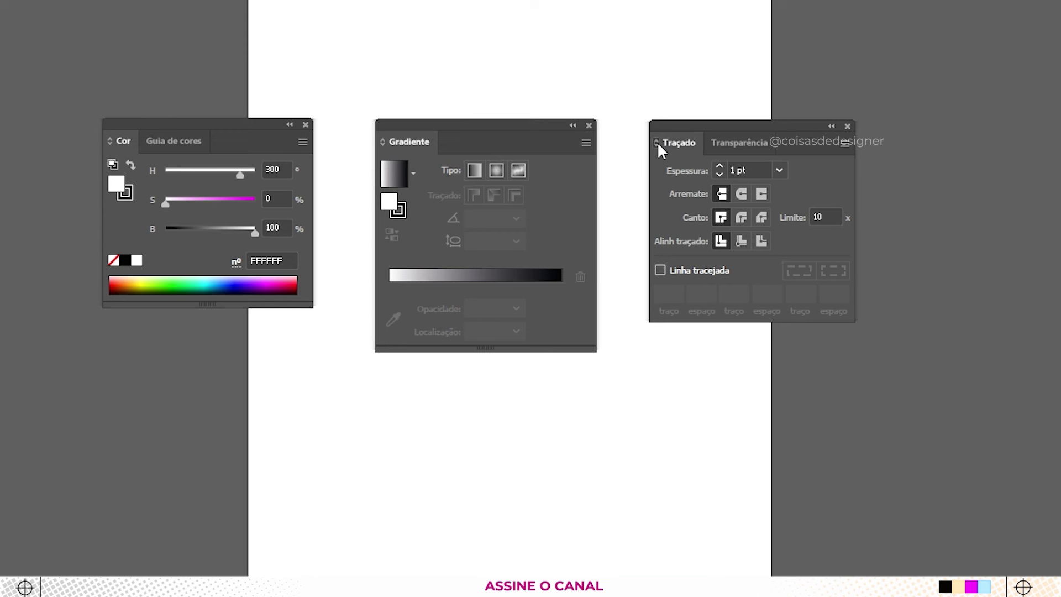
left_click(657, 142)
left_click(657, 143)
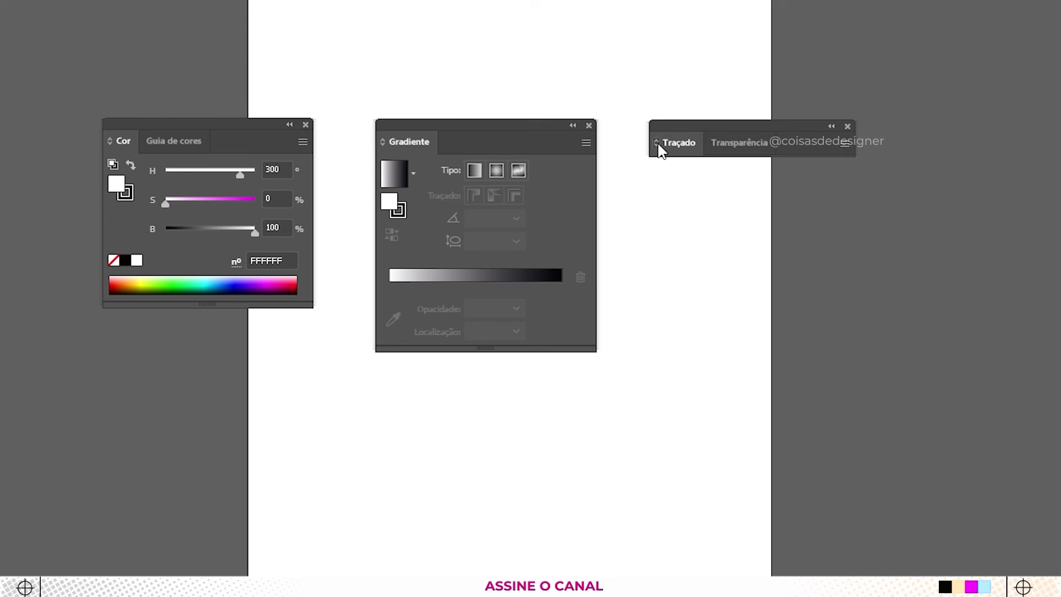
left_click(658, 143)
left_click(658, 143)
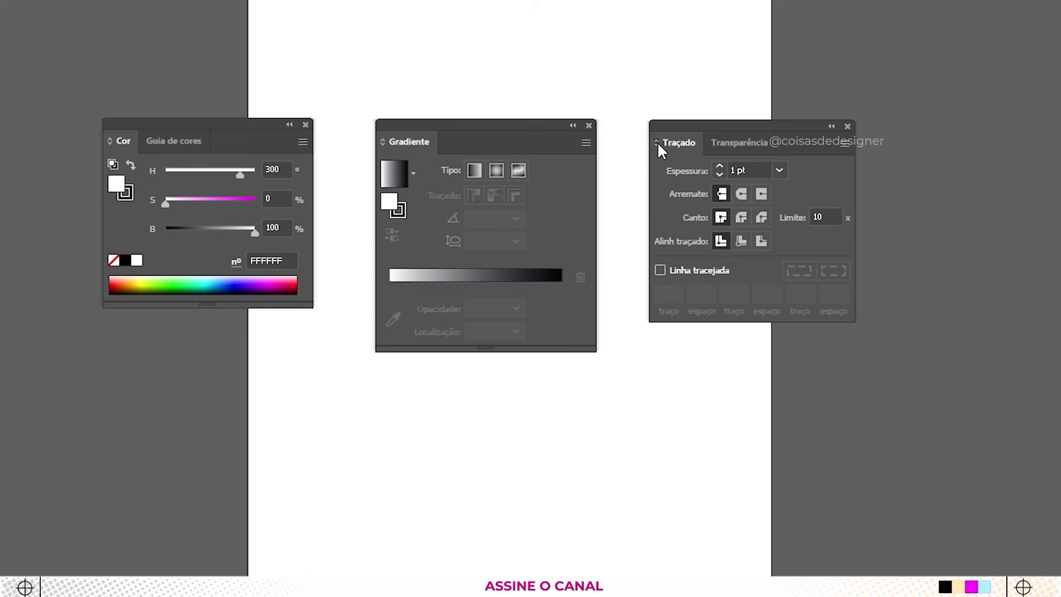
left_click(658, 143)
left_click(657, 143)
left_click(658, 142)
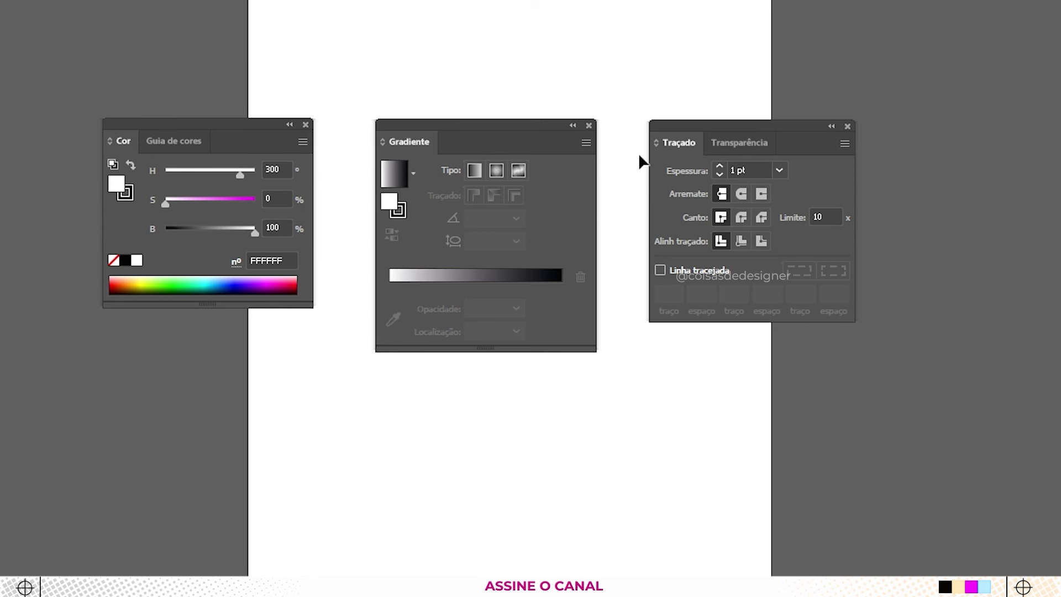
- Hide the Gradient panel's options, then restore them to fully expanded
left_click(845, 144)
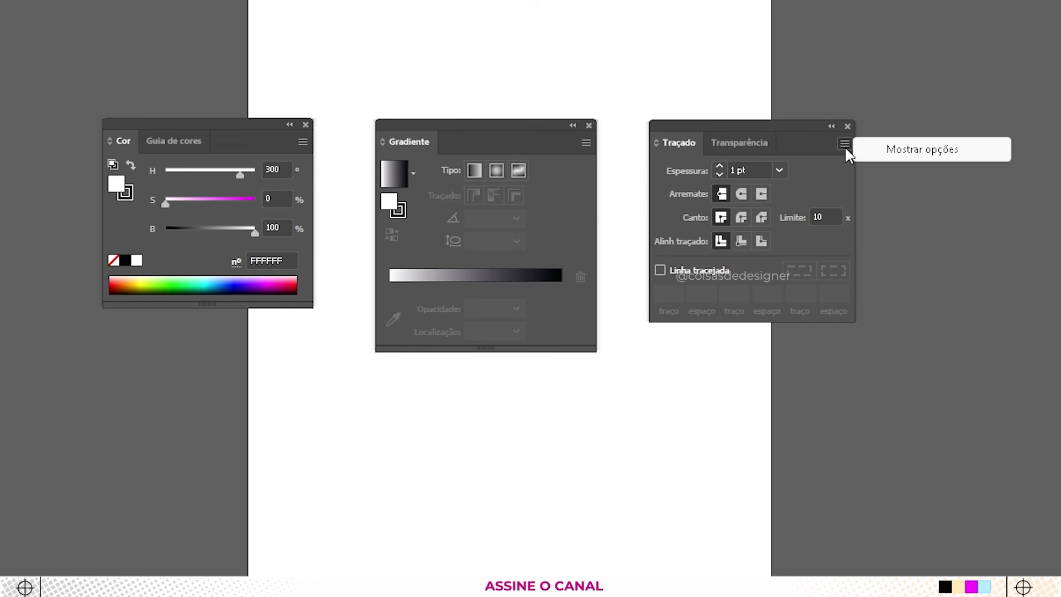
left_click(584, 143)
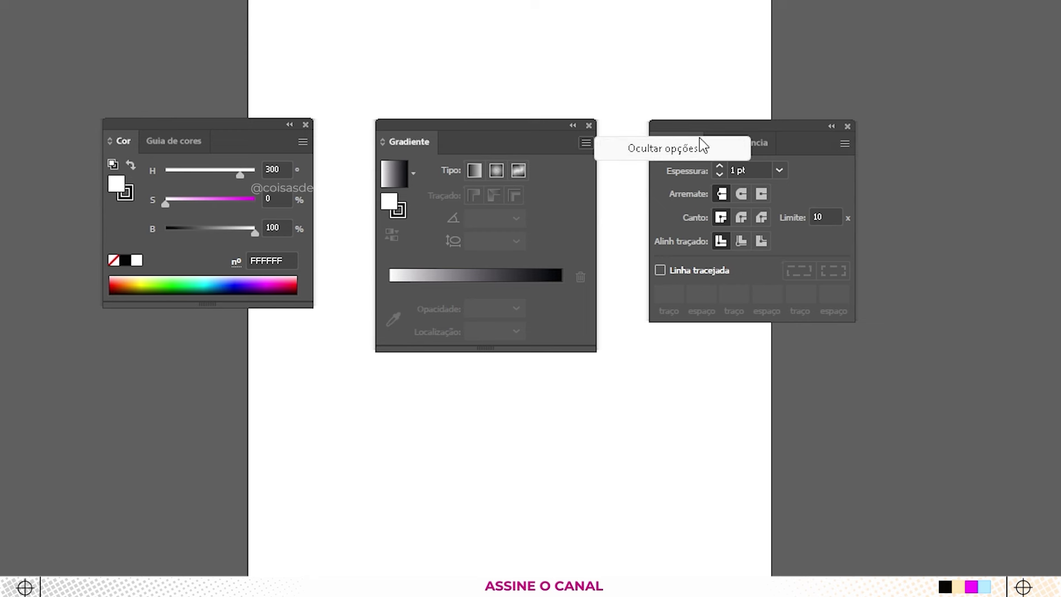
left_click(641, 158)
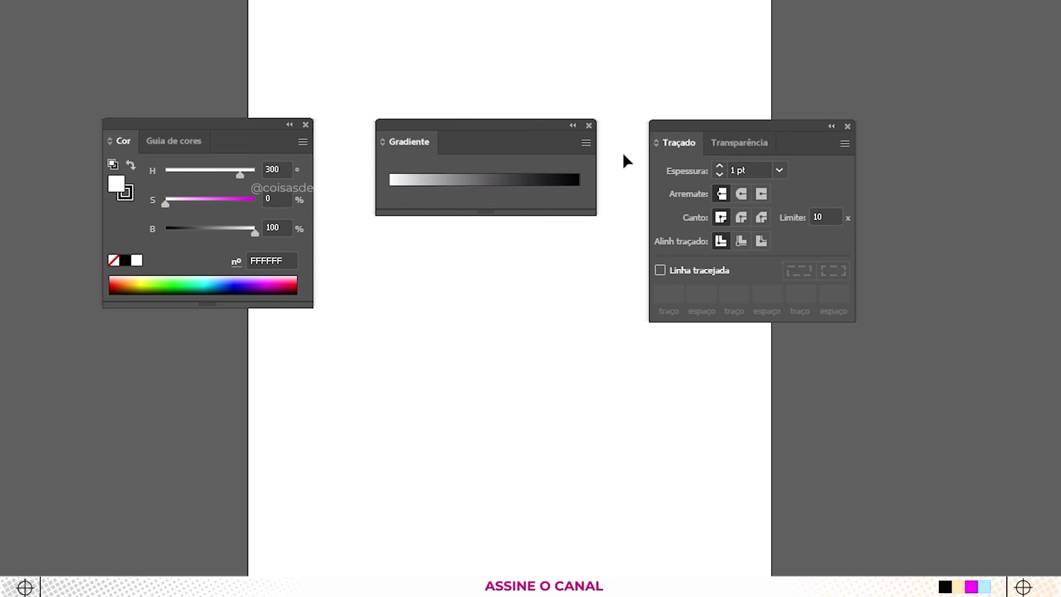
left_click(383, 142)
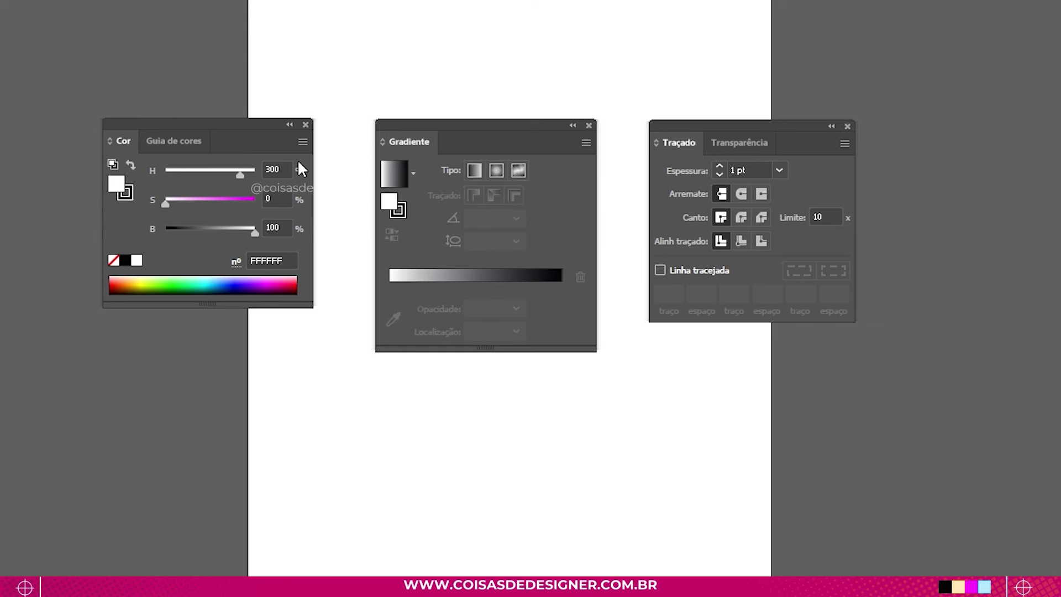
- Switch the Color panel to RGB, then Grayscale, ending on CMYK sliders
left_click(302, 142)
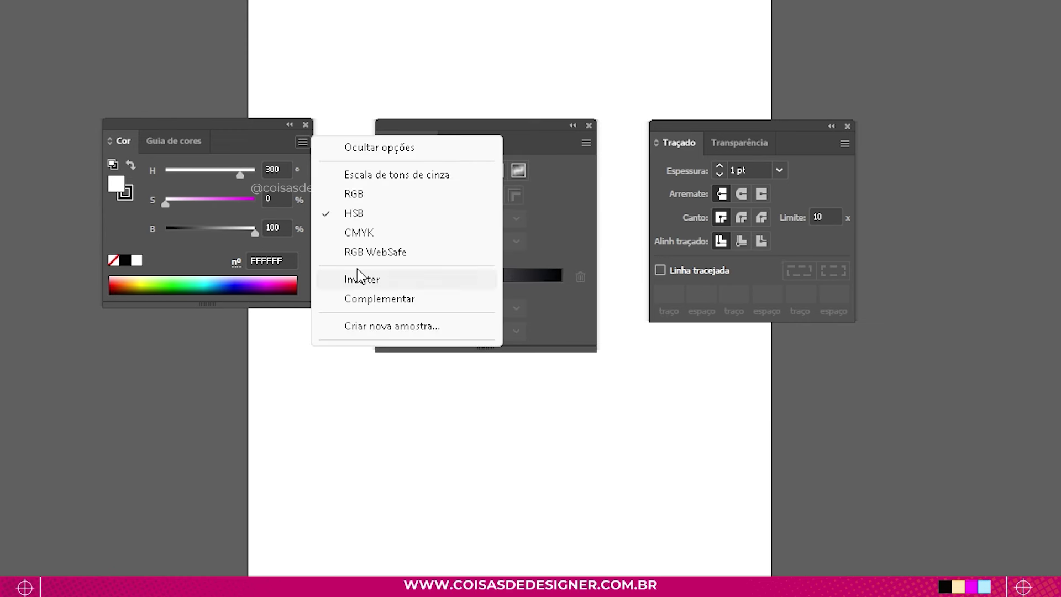
left_click(357, 194)
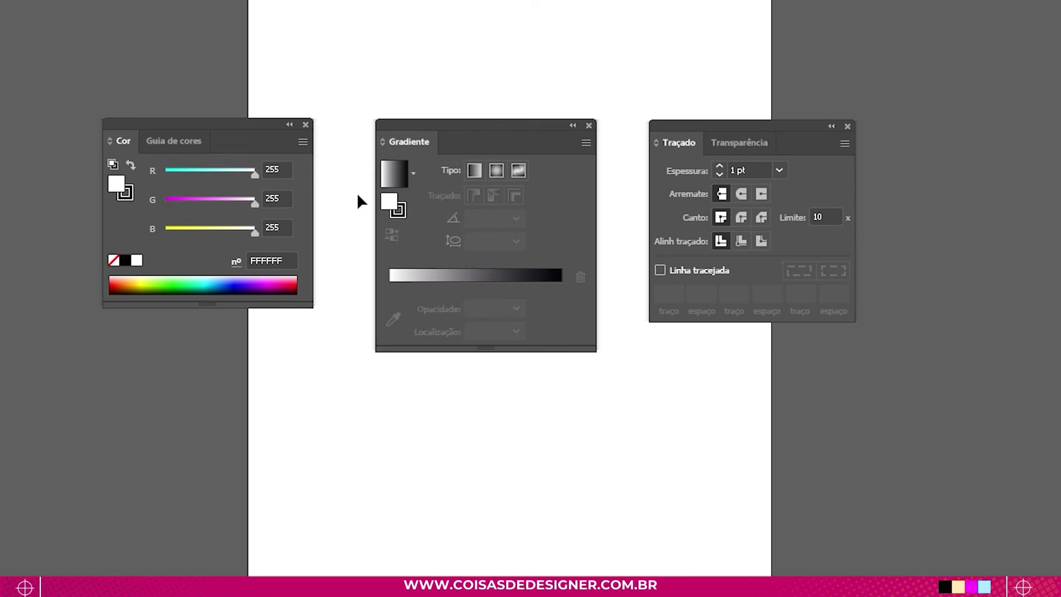
left_click(302, 143)
left_click(384, 176)
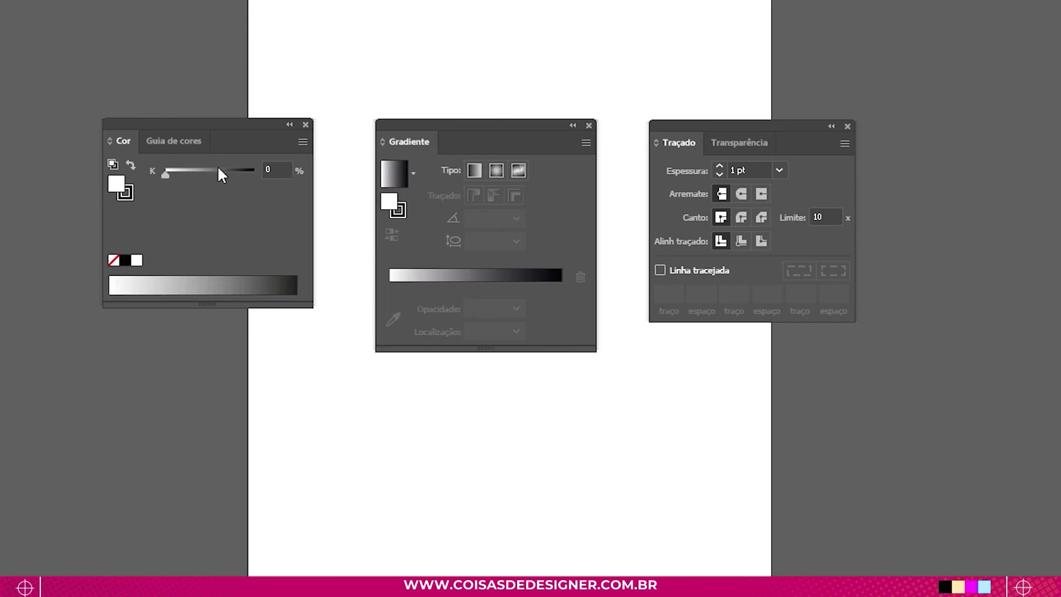
left_click(302, 142)
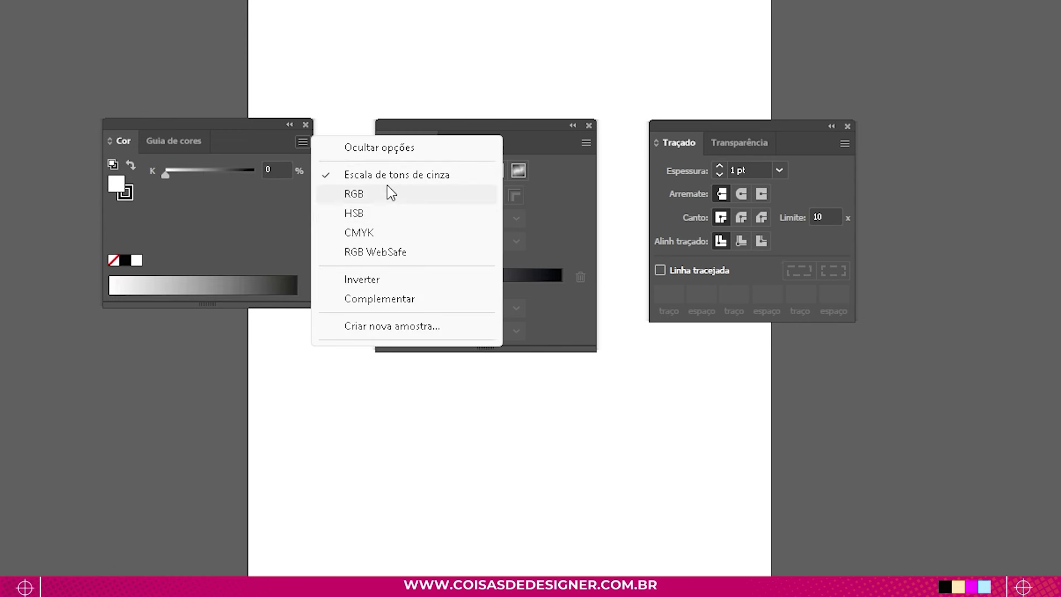
left_click(369, 234)
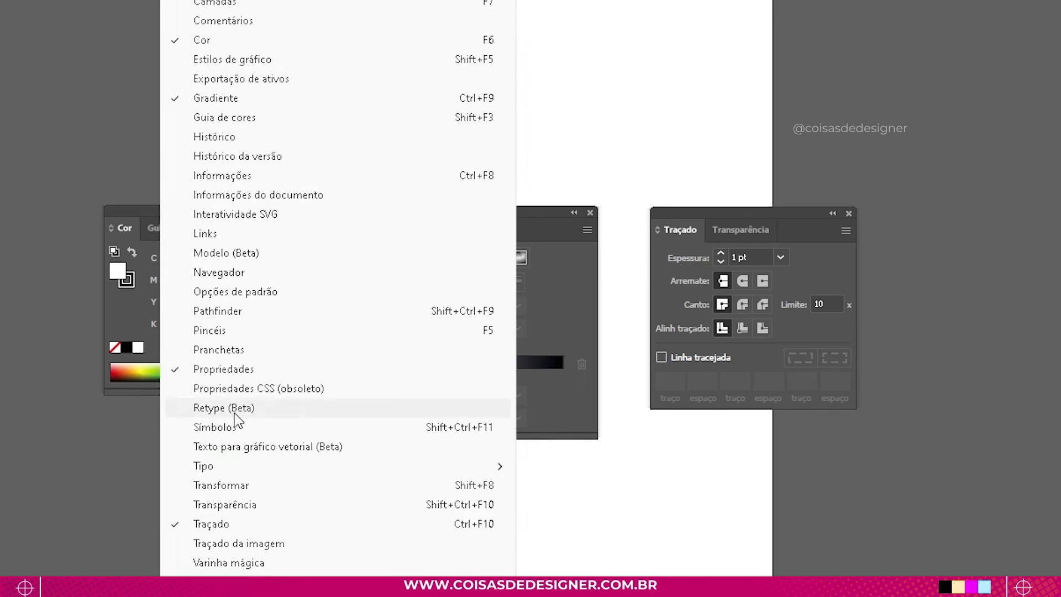
- Show the Symbols panel and select the blue banner symbol
left_click(227, 428)
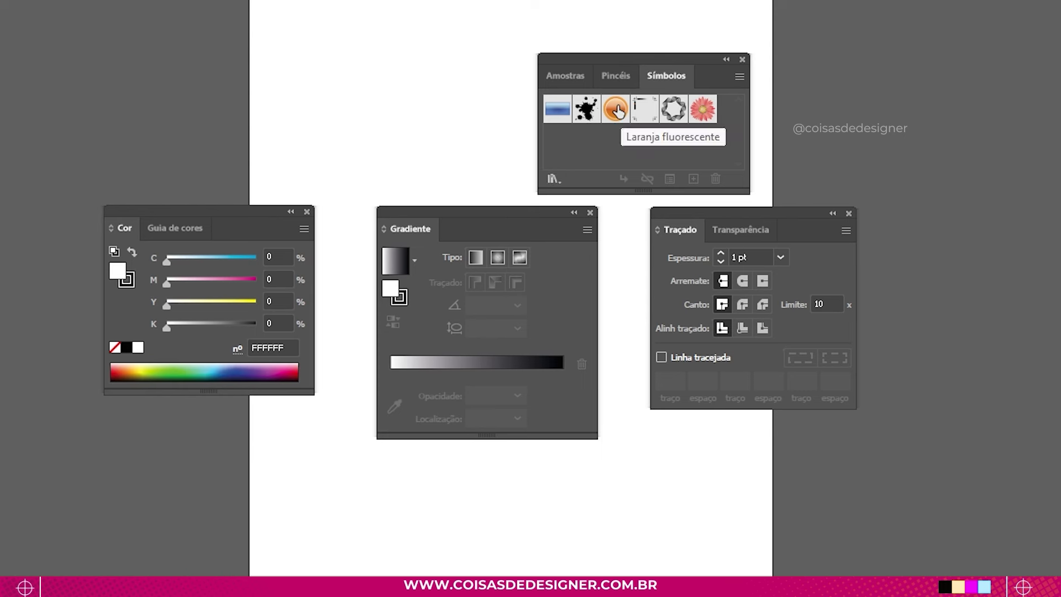
left_click(564, 110)
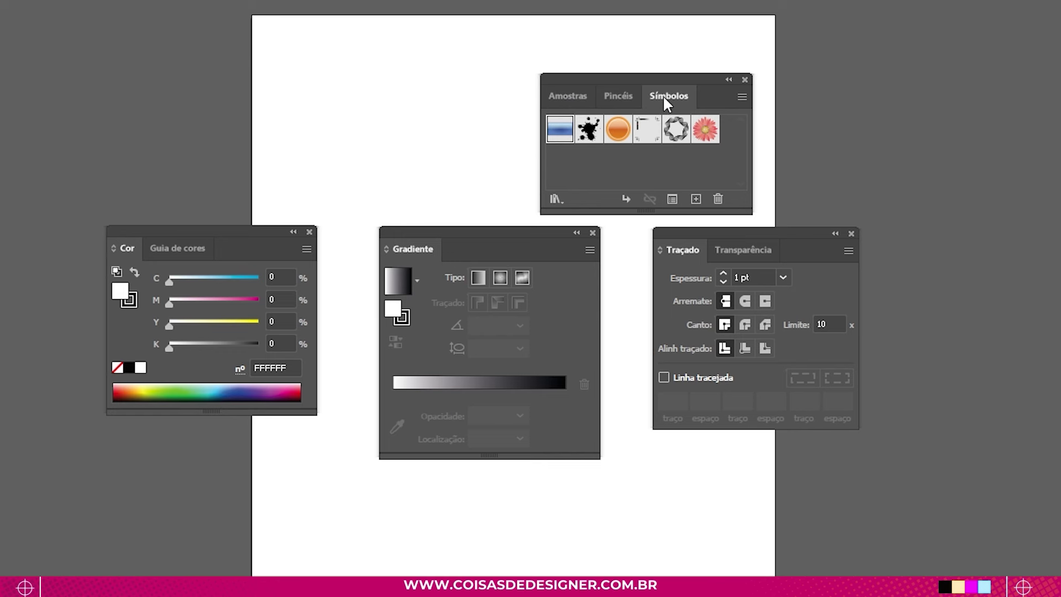
- Bring Swatches, Transparency and Color Guide to the front of their groups
left_click(617, 99)
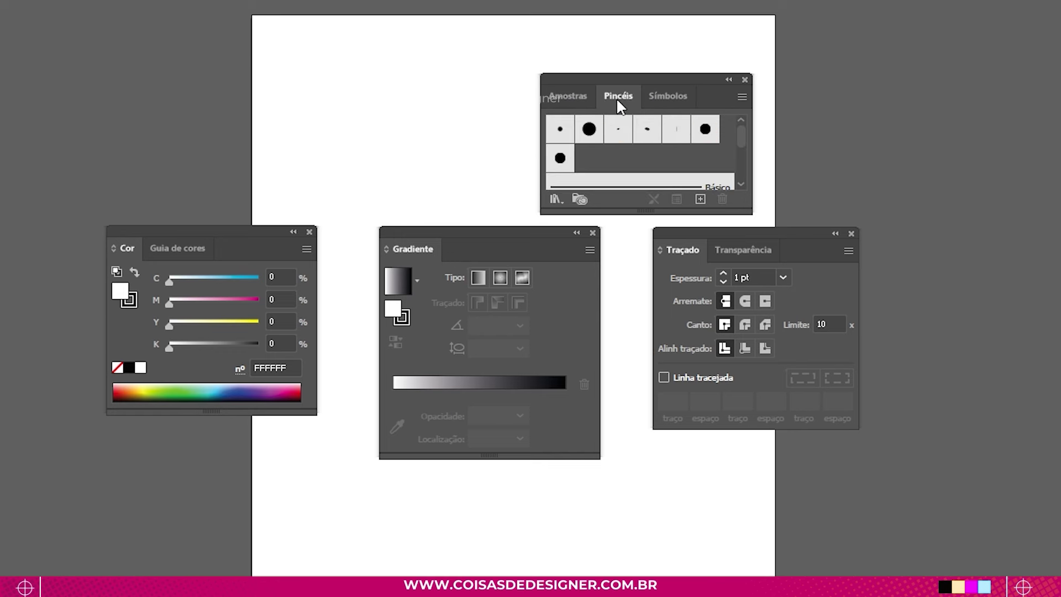
left_click(570, 105)
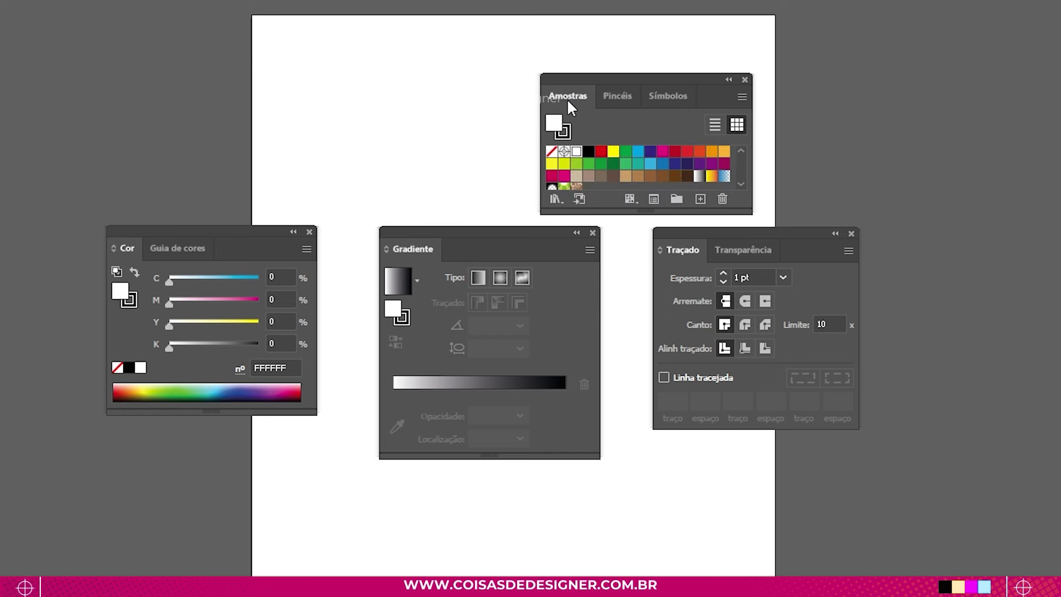
left_click(727, 251)
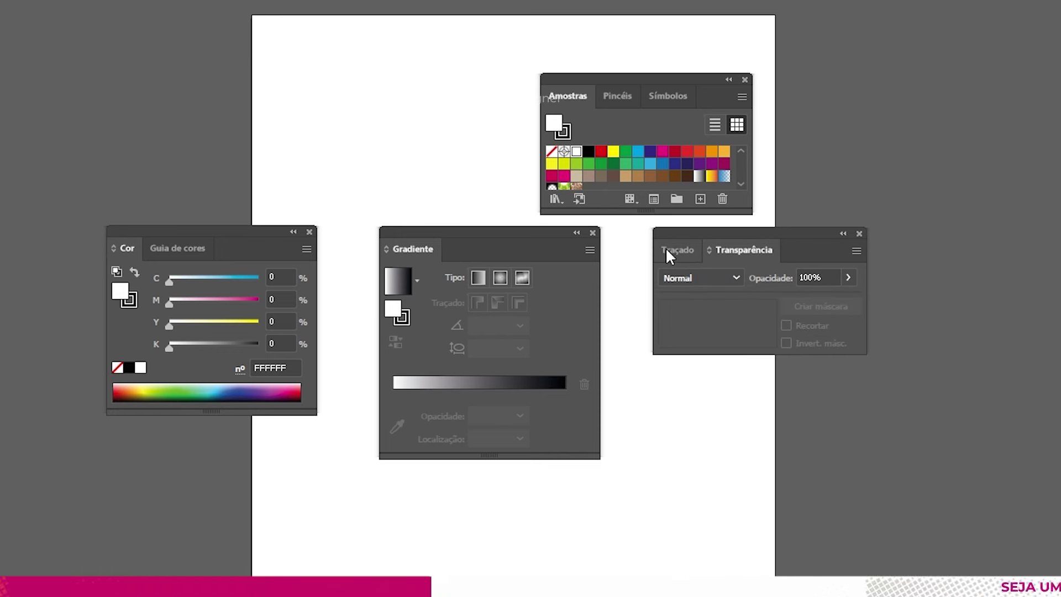
left_click(174, 250)
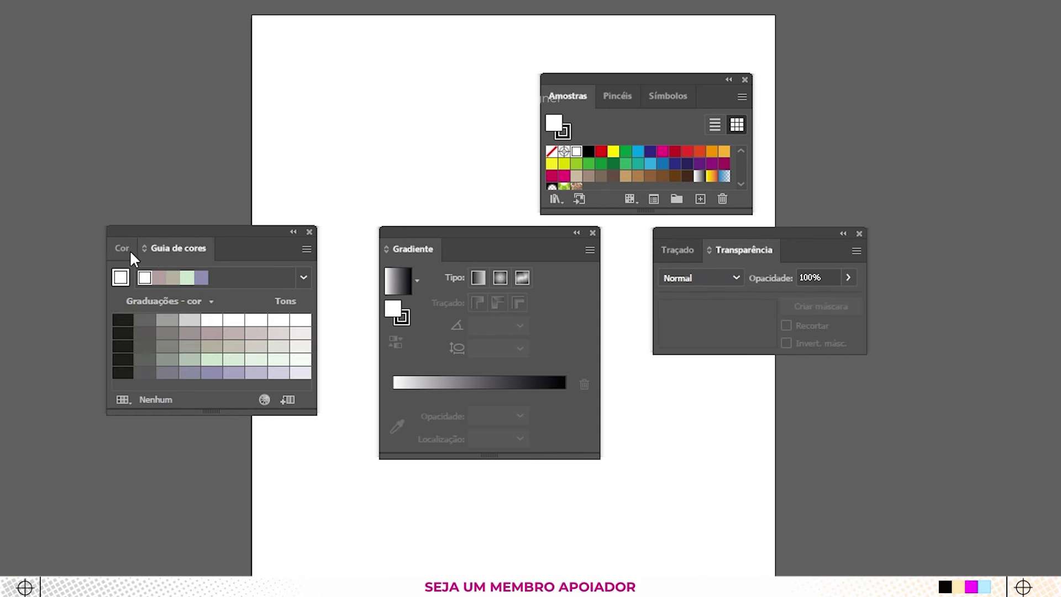
left_click(125, 249)
left_click(166, 247)
left_click(123, 249)
left_click(169, 250)
left_click(123, 250)
left_click(181, 249)
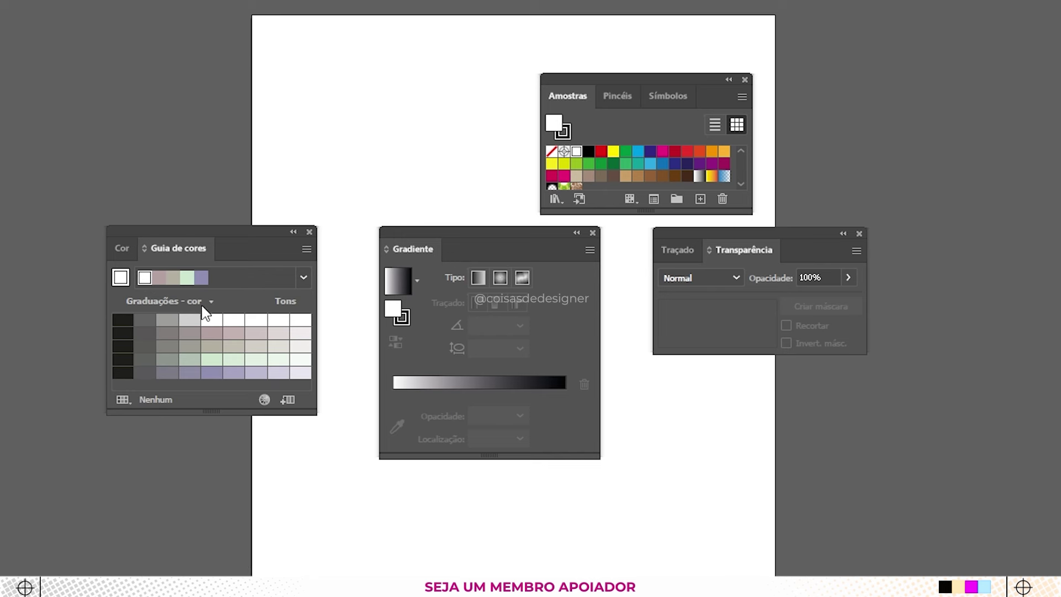
- Drag Color Guide, Brushes and Symbols out of their groups as floating panels
left_click_drag(178, 247, 151, 470)
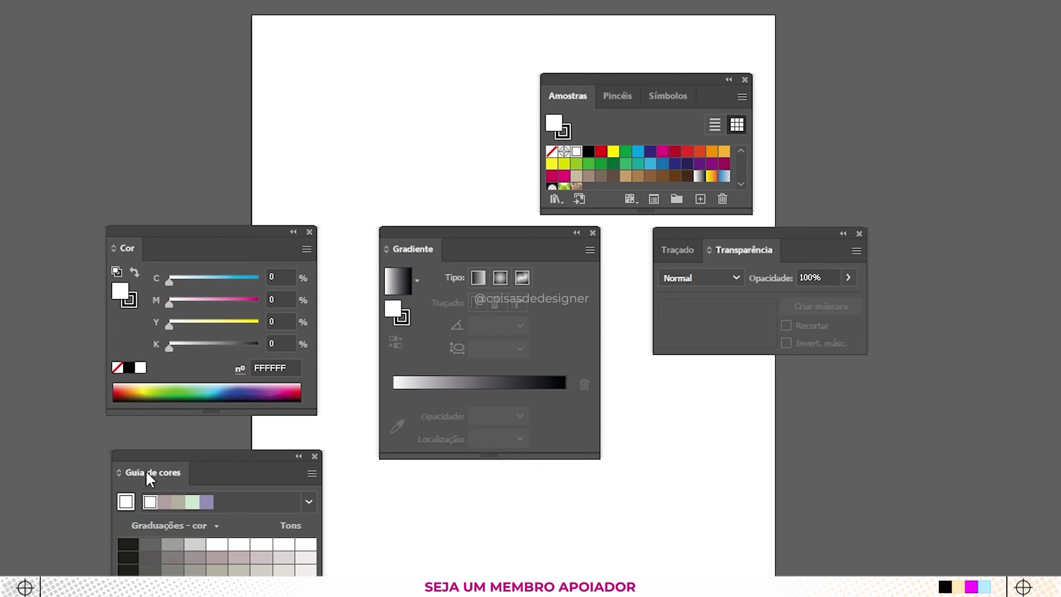
left_click(615, 100)
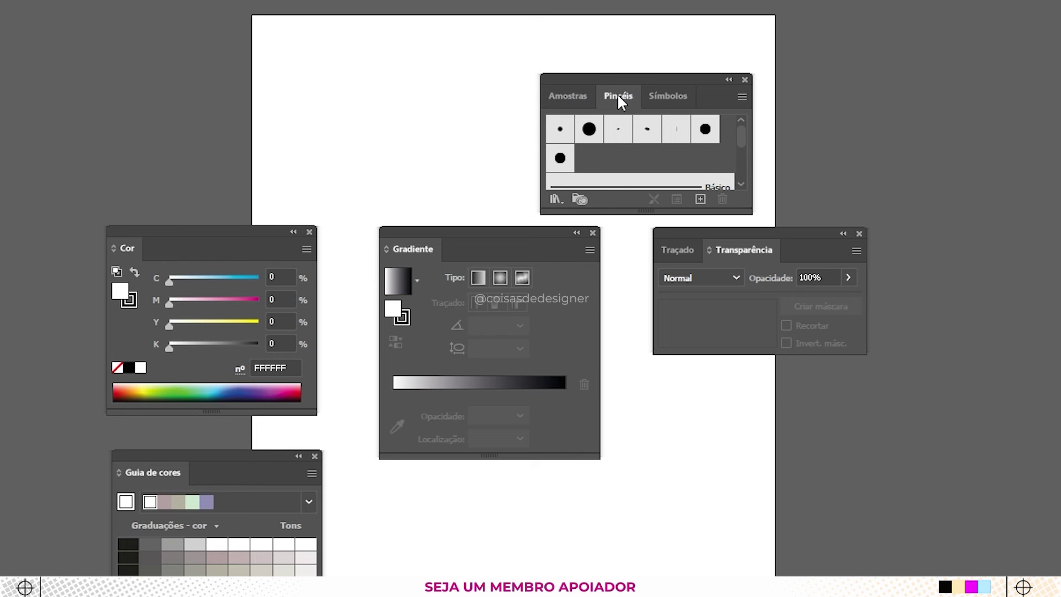
left_click_drag(616, 93, 811, 79)
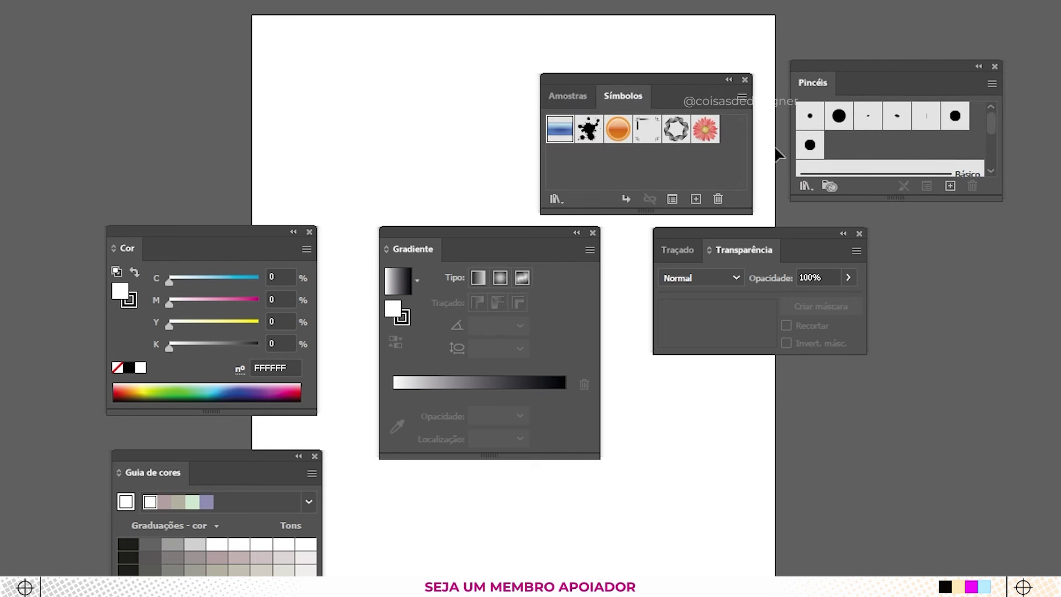
left_click_drag(625, 93, 945, 230)
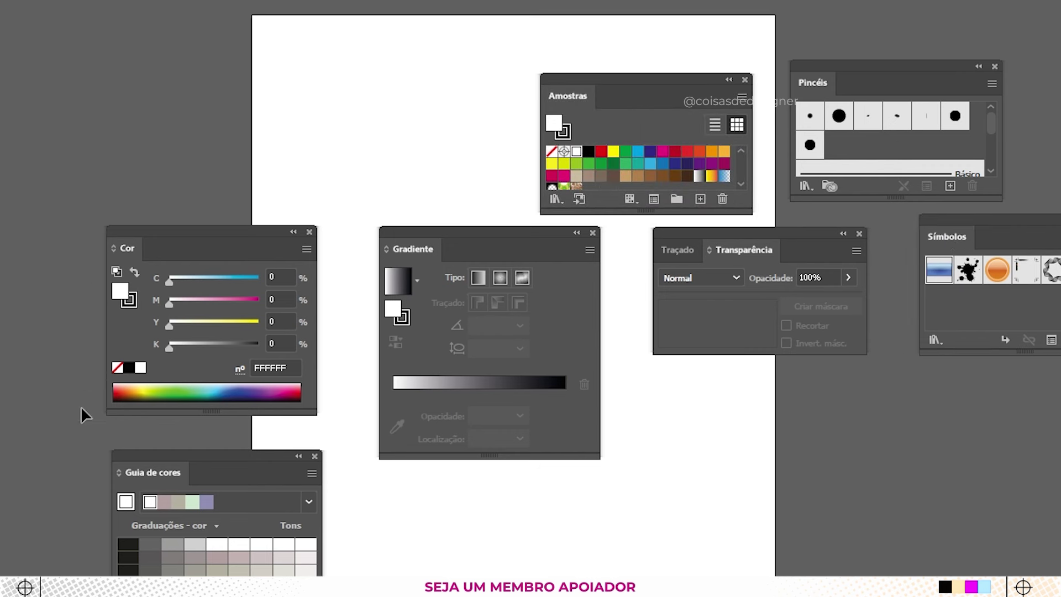
- Put Brushes back with Swatches and leave Symbols as a separate floating panel
mouse_move(816, 81)
left_mouse_down()
mouse_move(615, 100)
mouse_move(625, 98)
left_mouse_up()
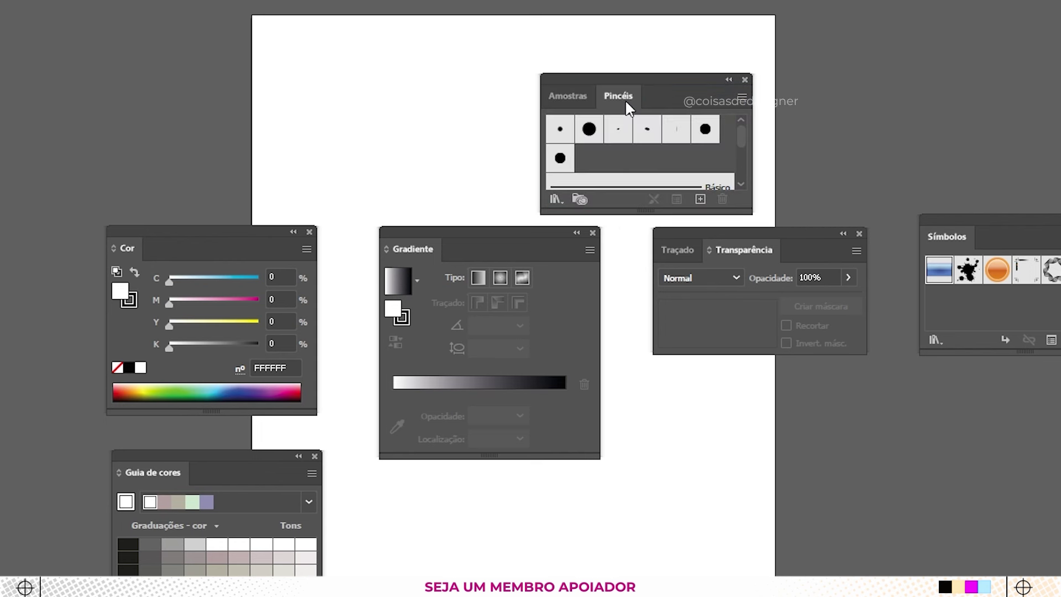
mouse_move(946, 236)
left_mouse_down()
mouse_move(659, 98)
mouse_move(906, 142)
mouse_move(920, 119)
mouse_move(464, 248)
left_mouse_up()
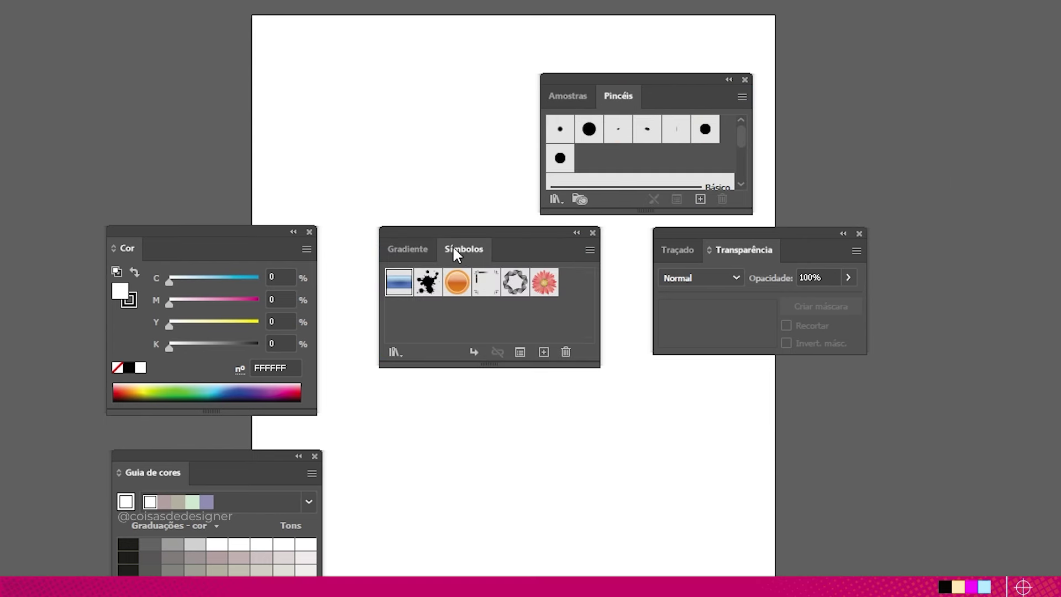
mouse_move(453, 249)
left_mouse_down()
mouse_move(484, 289)
mouse_move(787, 85)
left_mouse_up()
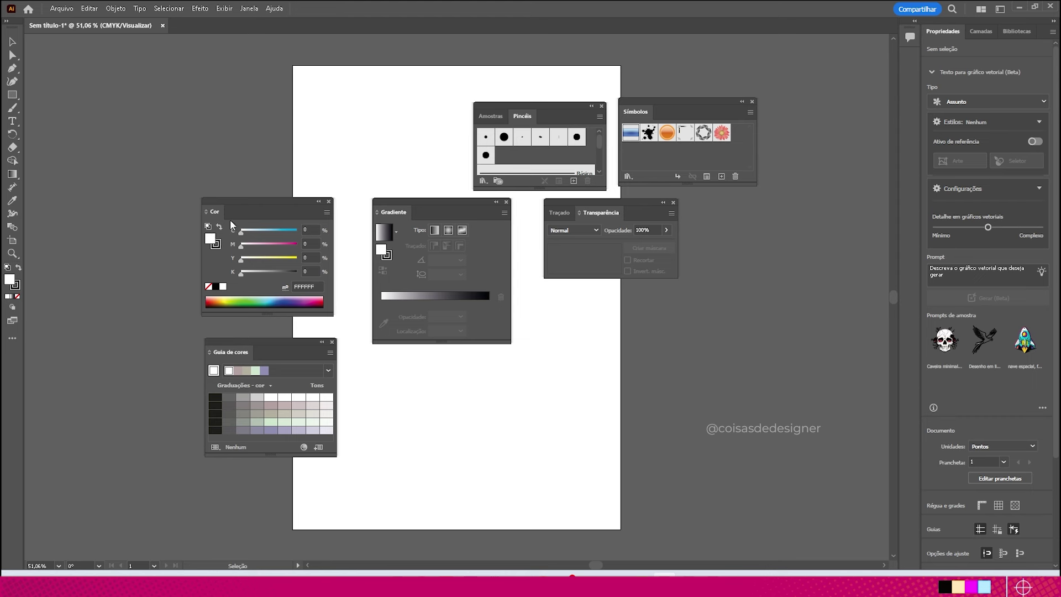
- Separate Stroke from Transparency, dock it under Color, and place the stack at upper left
left_click_drag(262, 212, 193, 83)
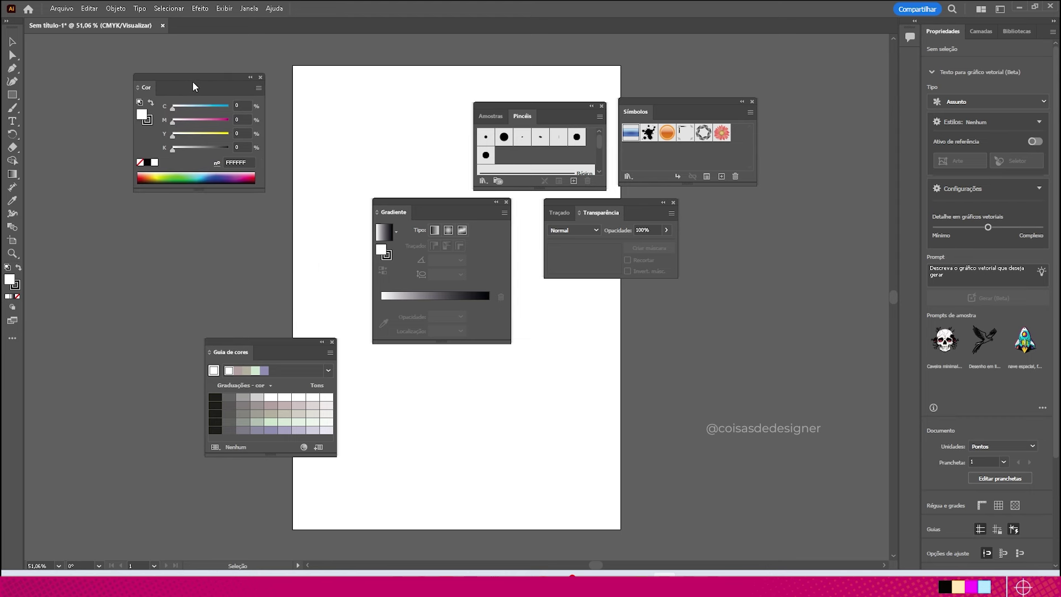
left_click(559, 215)
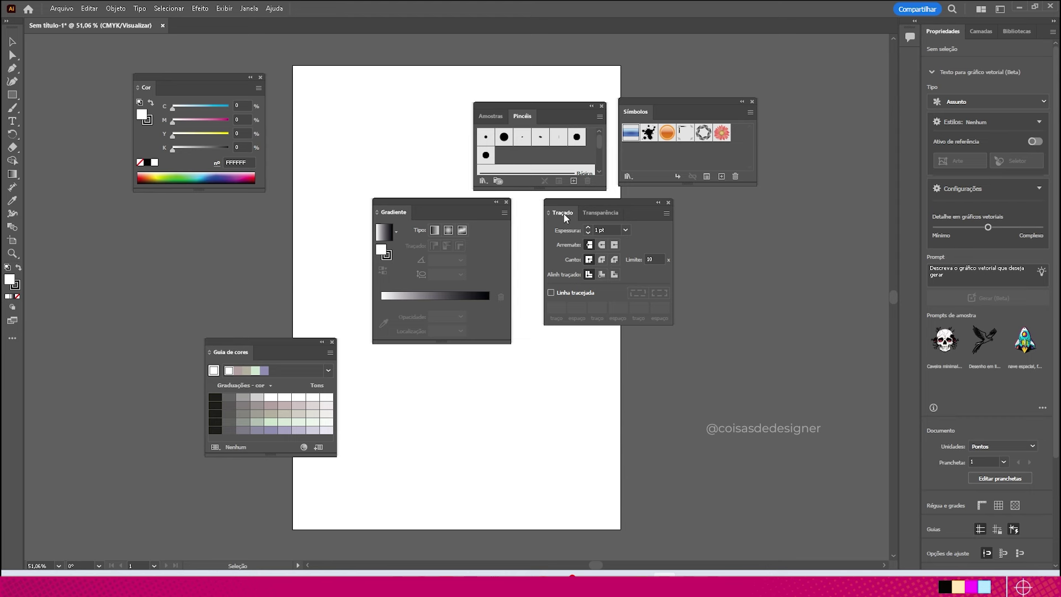
mouse_move(565, 217)
left_mouse_down()
mouse_move(622, 383)
mouse_move(125, 279)
mouse_move(155, 192)
mouse_move(288, 188)
mouse_move(263, 169)
mouse_move(180, 213)
mouse_move(140, 195)
mouse_move(154, 213)
mouse_move(111, 206)
mouse_move(156, 194)
left_mouse_up()
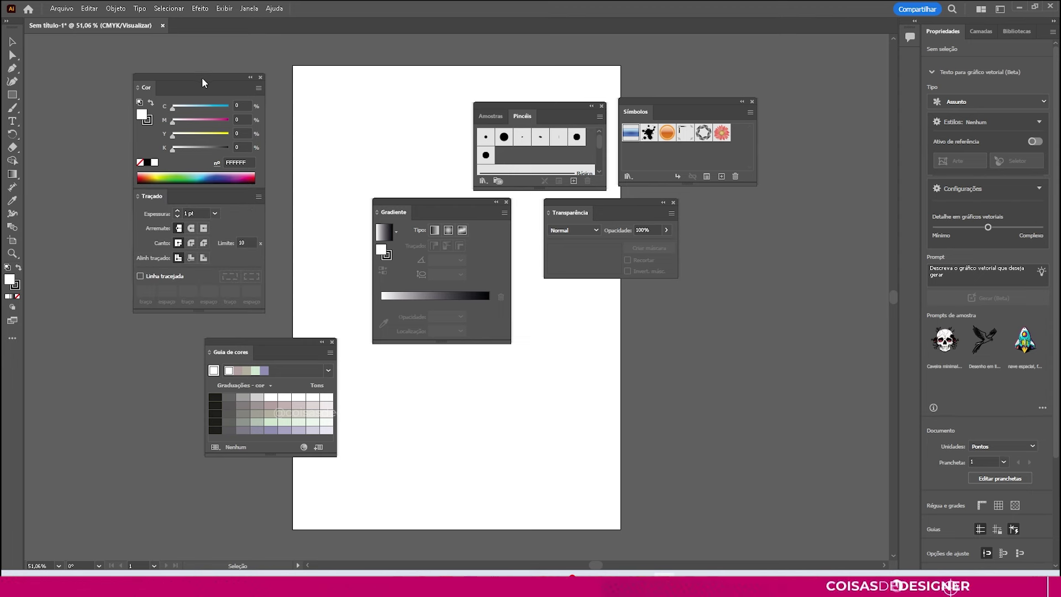
mouse_move(201, 78)
left_mouse_down()
mouse_move(56, 54)
mouse_move(254, 64)
mouse_move(179, 68)
left_mouse_up()
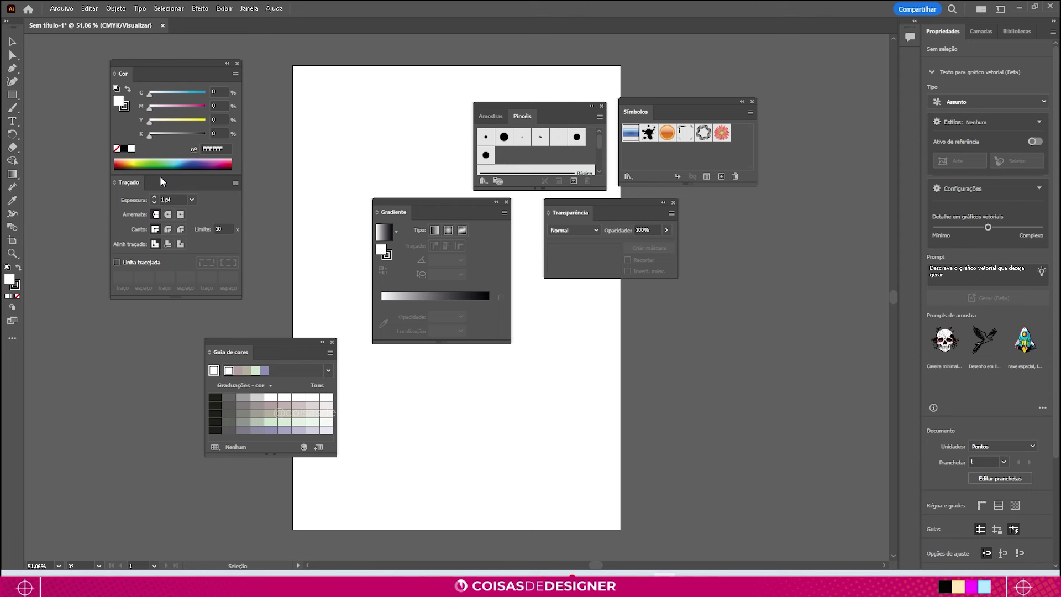
mouse_move(143, 181)
left_mouse_down()
mouse_move(241, 79)
mouse_move(281, 84)
mouse_move(124, 194)
left_mouse_up()
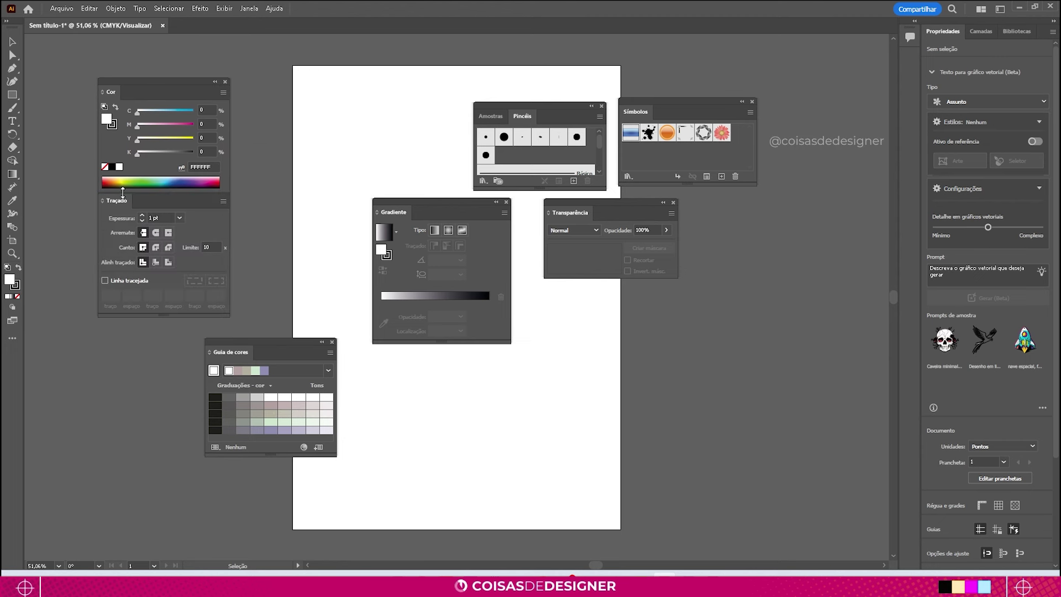
left_click_drag(160, 83, 159, 55)
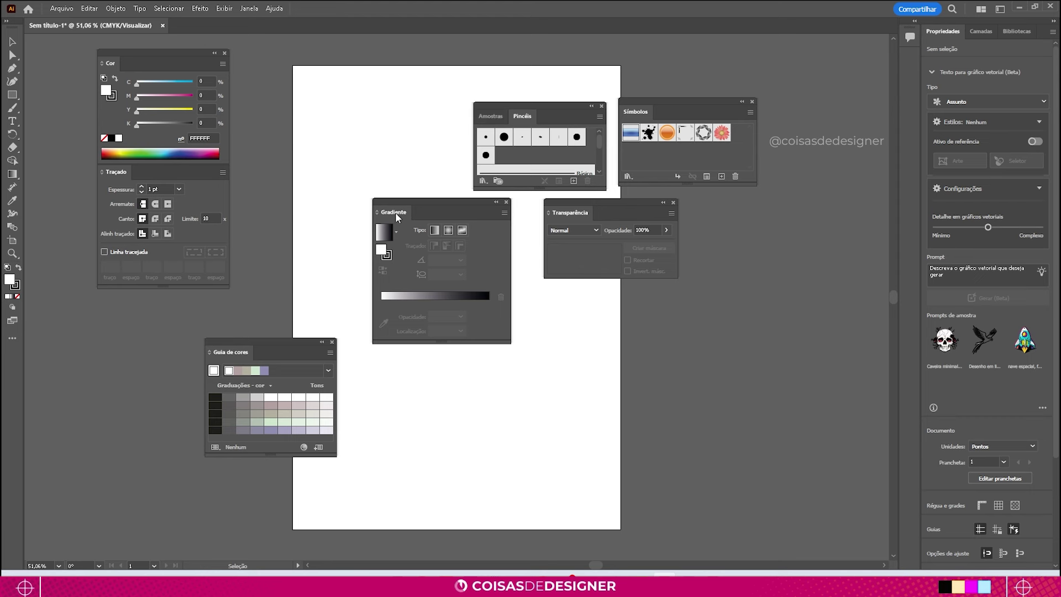
- Dock Gradient under Stroke and move the Color Guide panel to the right
mouse_move(394, 217)
left_mouse_down()
mouse_move(184, 300)
mouse_move(119, 293)
left_mouse_up()
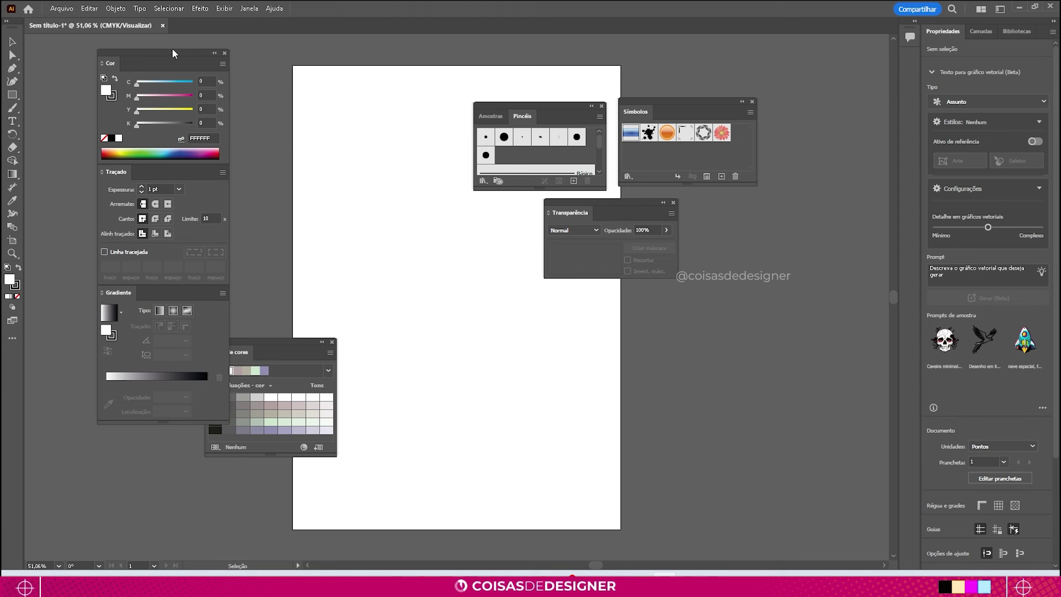
left_click_drag(173, 53, 129, 109)
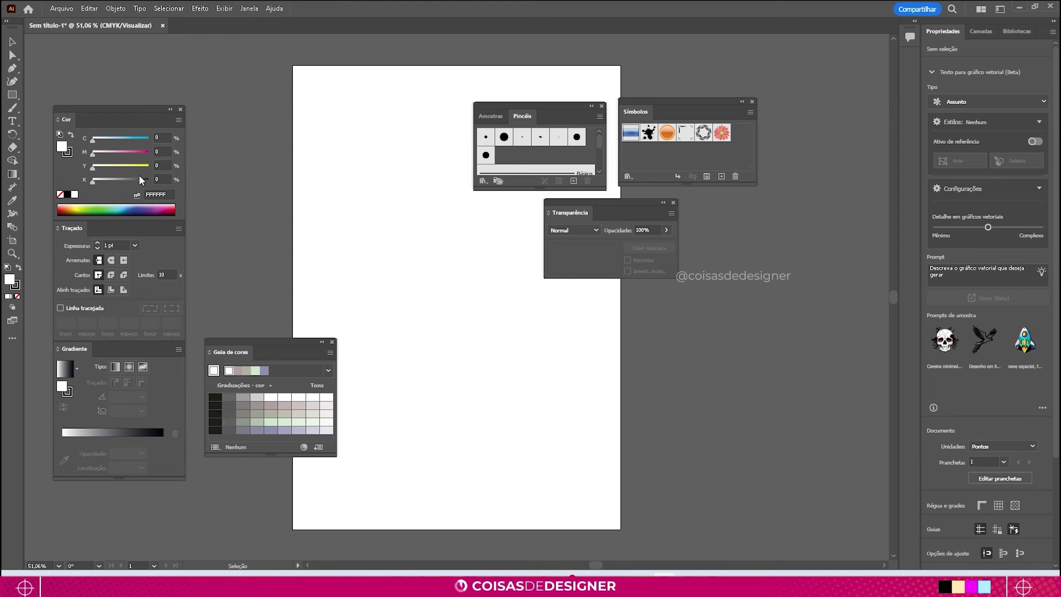
left_click_drag(268, 346, 776, 348)
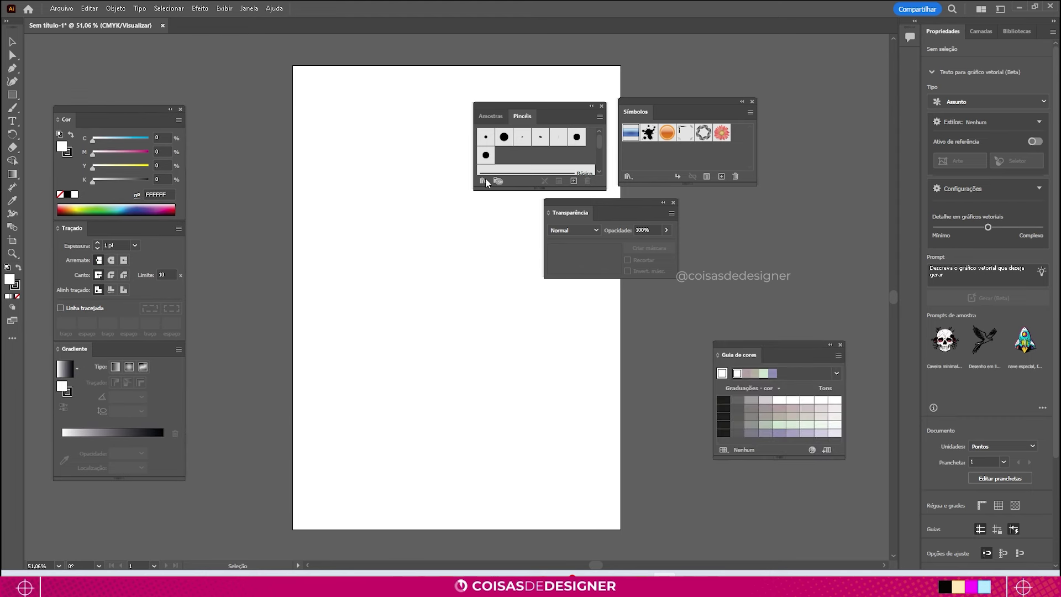
left_click_drag(125, 115, 202, 94)
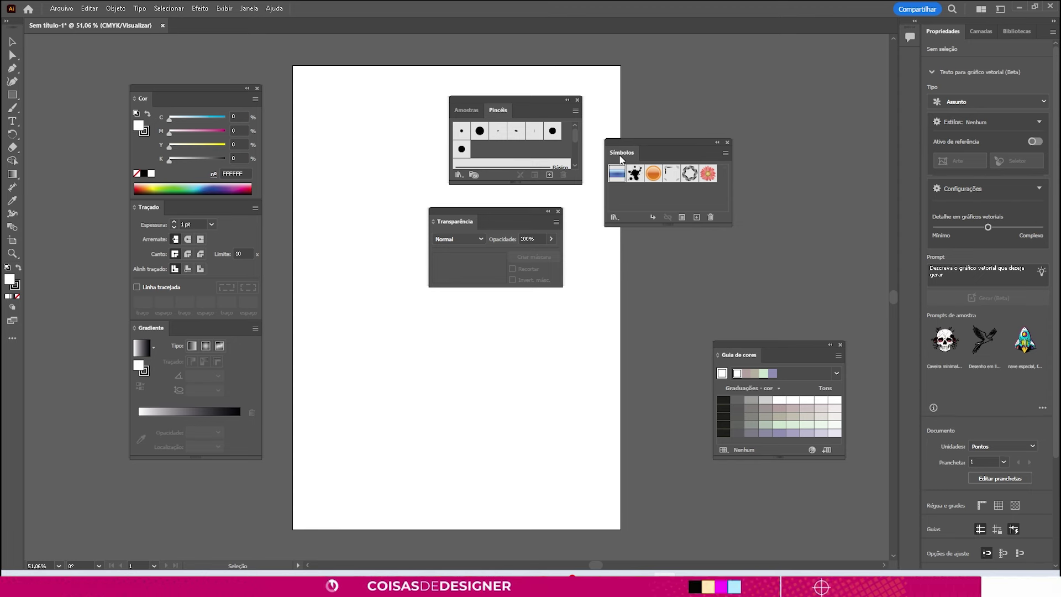
- Dock the Símbolos panel as an icon on the right-hand dock strip, then expand it
mouse_move(619, 157)
left_mouse_down()
mouse_move(880, 78)
mouse_move(687, 137)
left_mouse_up()
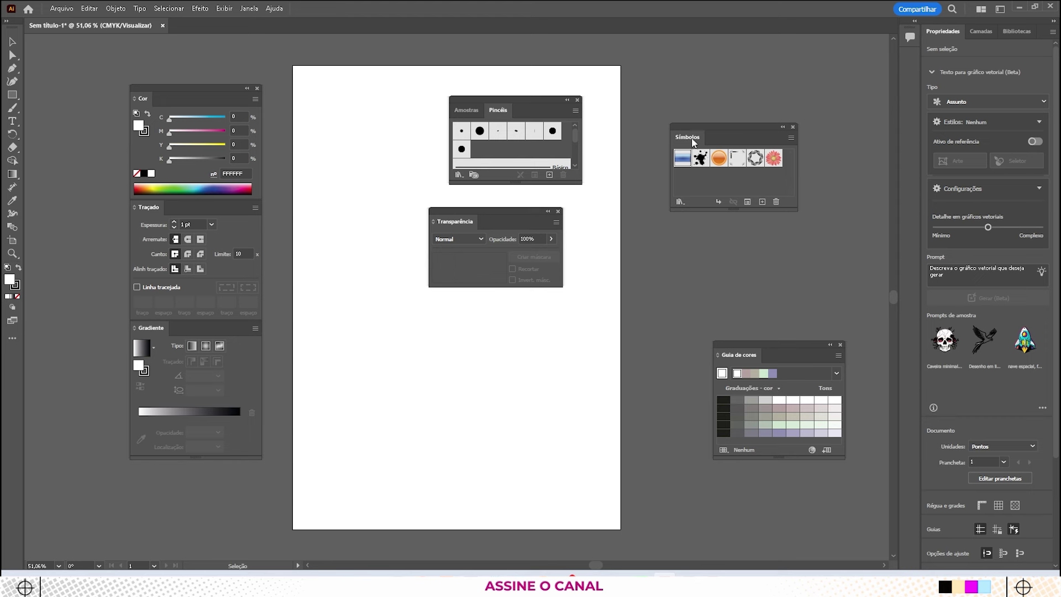
left_click_drag(692, 143, 904, 67)
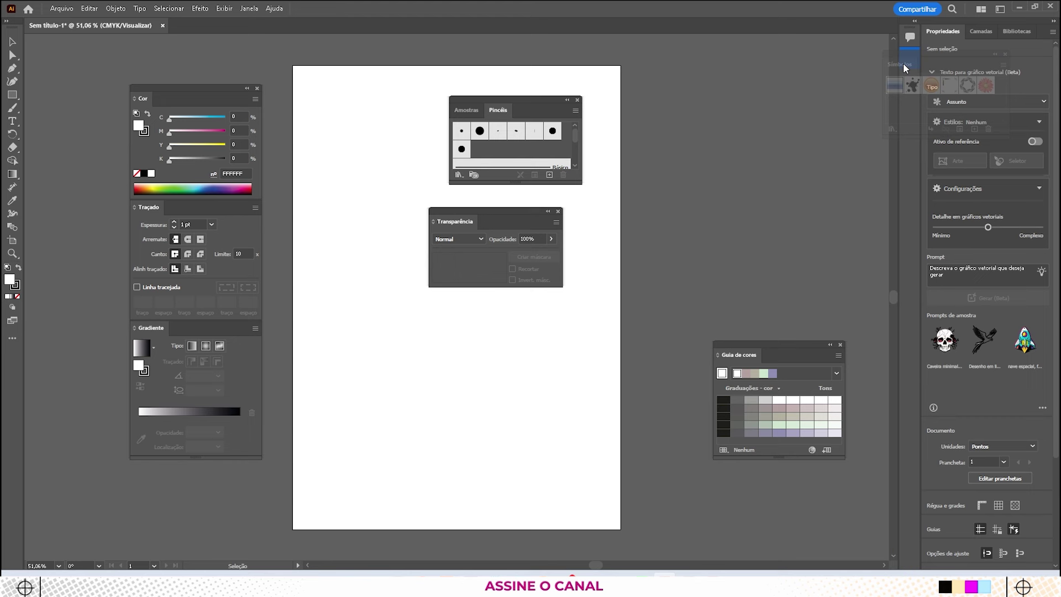
left_click_drag(904, 65, 904, 65)
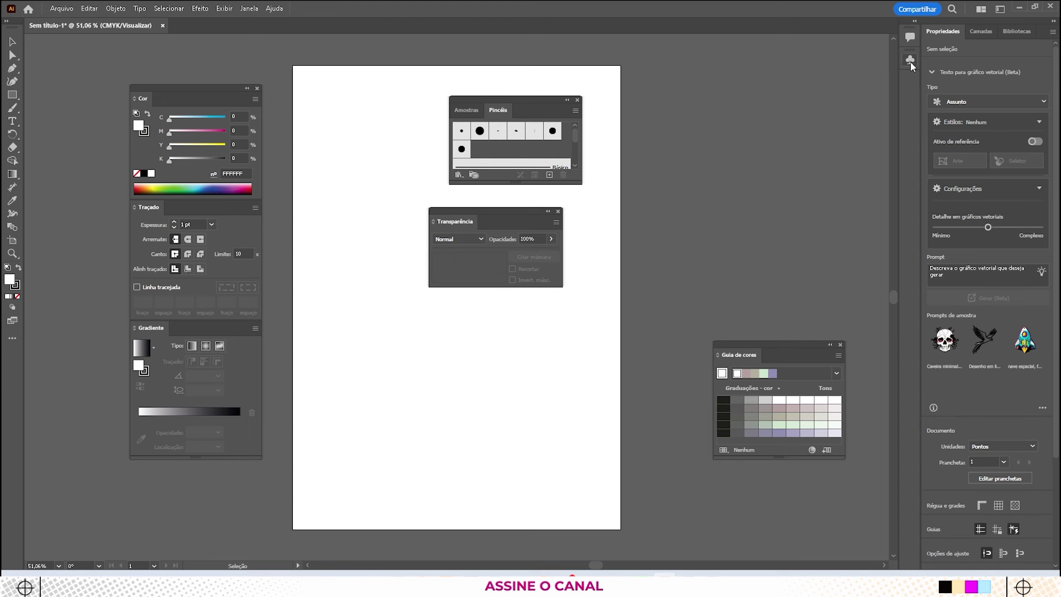
left_click(910, 60)
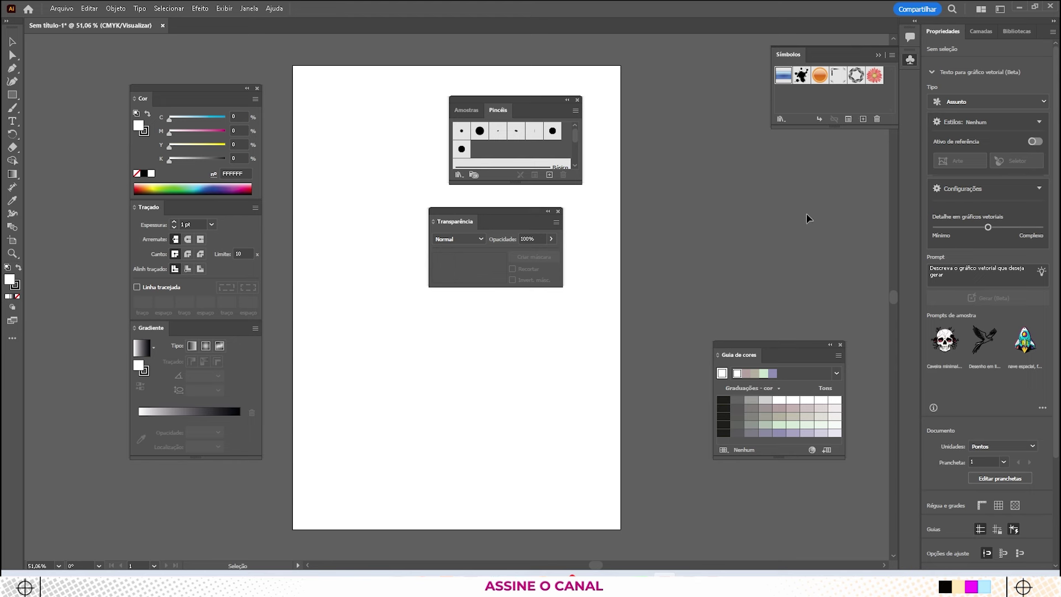
- Move the Color, Stroke and Gradient panels into the right icon dock
left_click(878, 55)
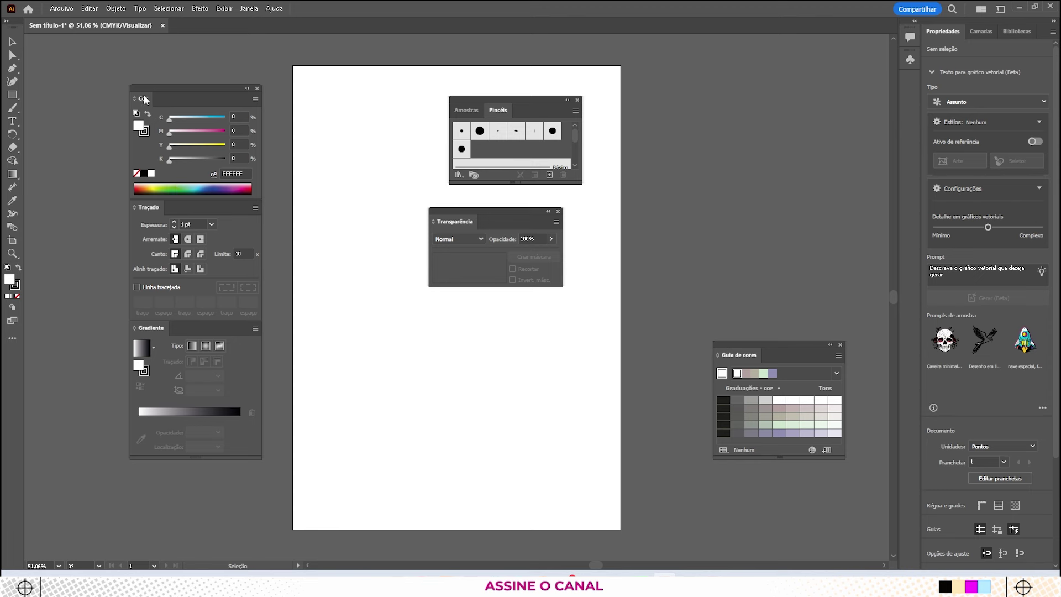
mouse_move(143, 101)
left_mouse_down()
mouse_move(305, 94)
mouse_move(683, 160)
mouse_move(914, 88)
left_mouse_up()
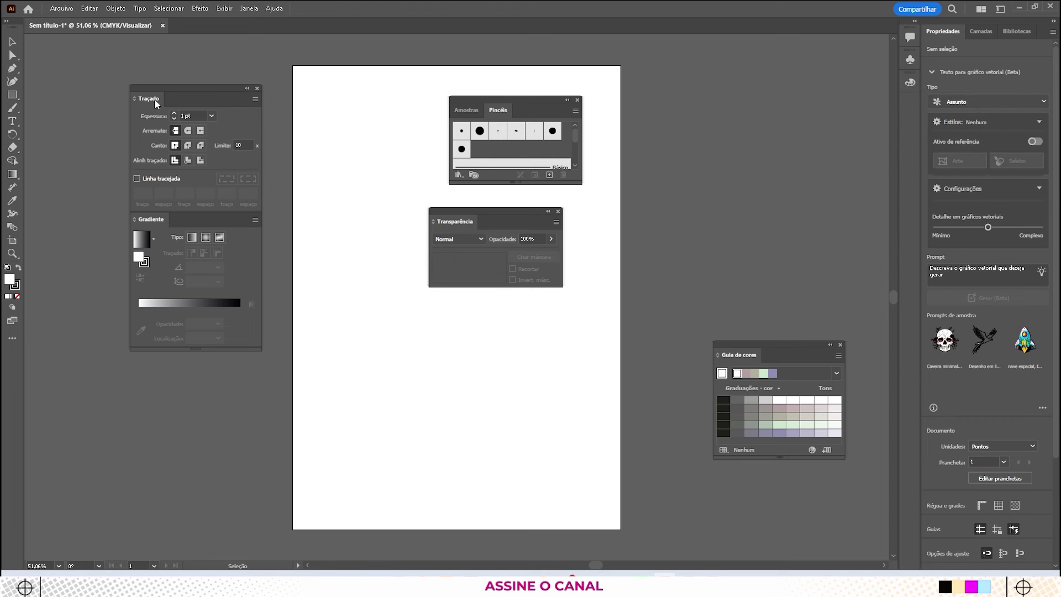
mouse_move(159, 103)
left_mouse_down()
mouse_move(329, 120)
mouse_move(910, 105)
left_mouse_up()
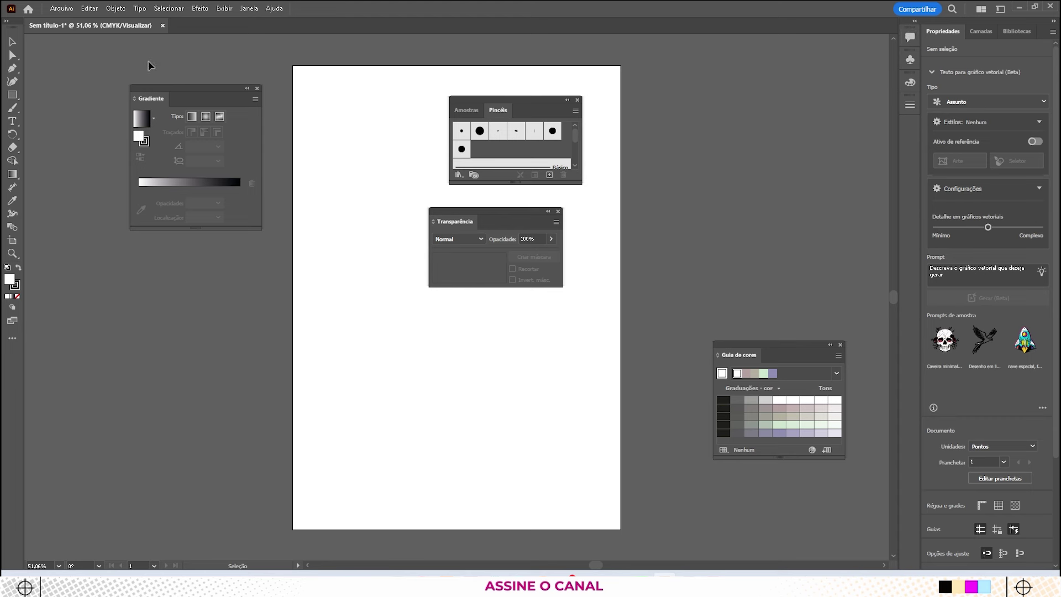
left_click_drag(150, 101, 907, 124)
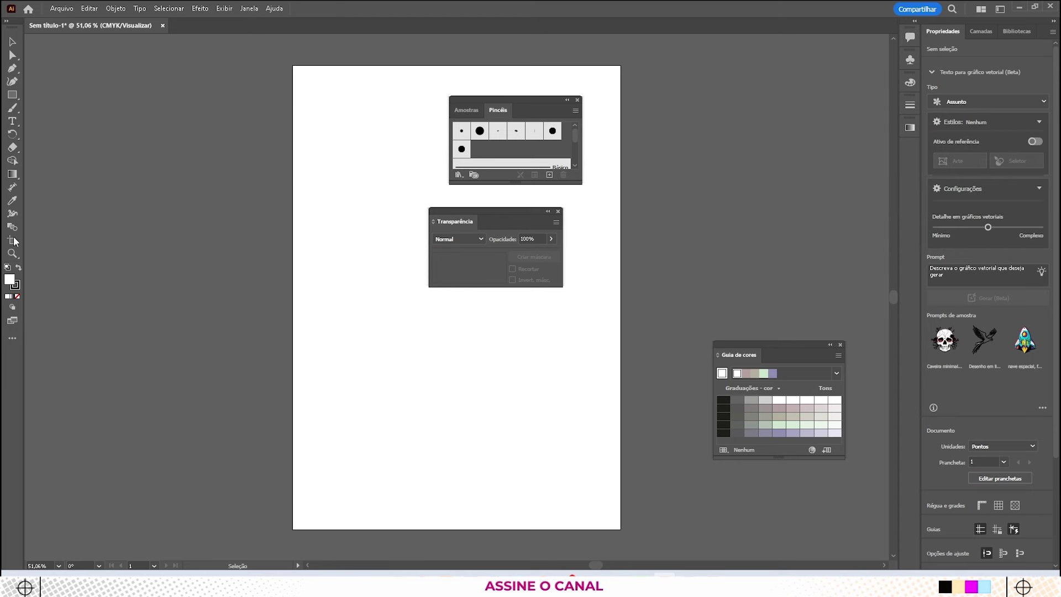
- Preview the docked Gradient, Stroke, Color and Symbols panels, then close the floating Brushes/Swatches group
left_click(912, 128)
left_click(912, 105)
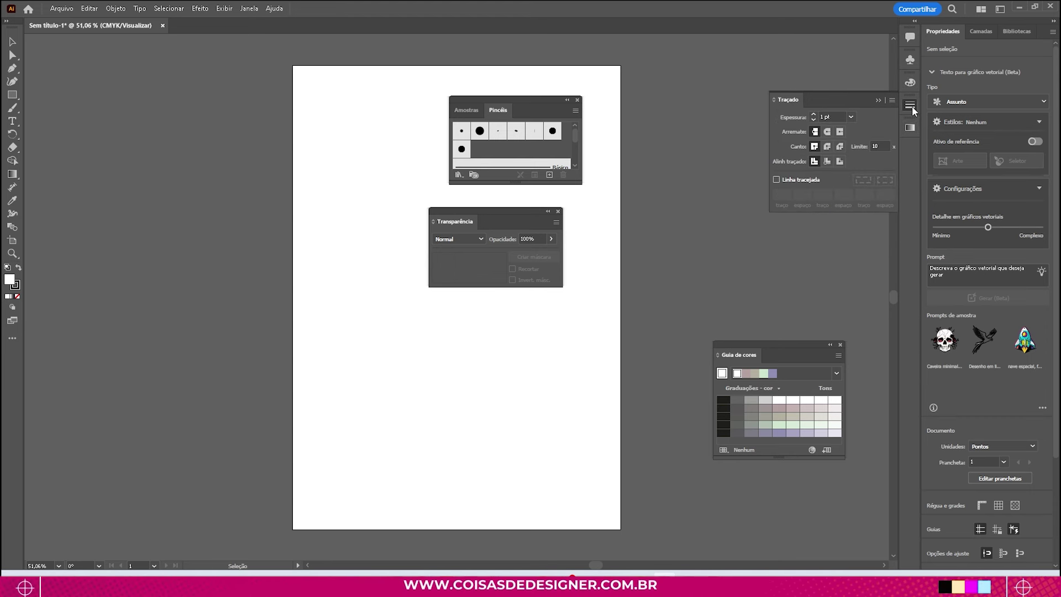
left_click(910, 84)
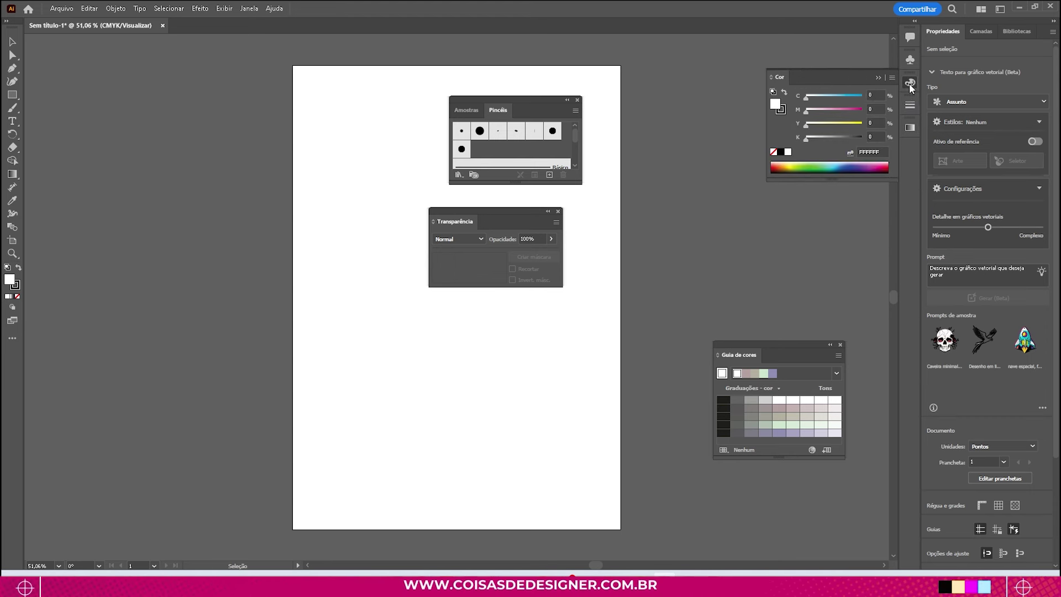
left_click(910, 59)
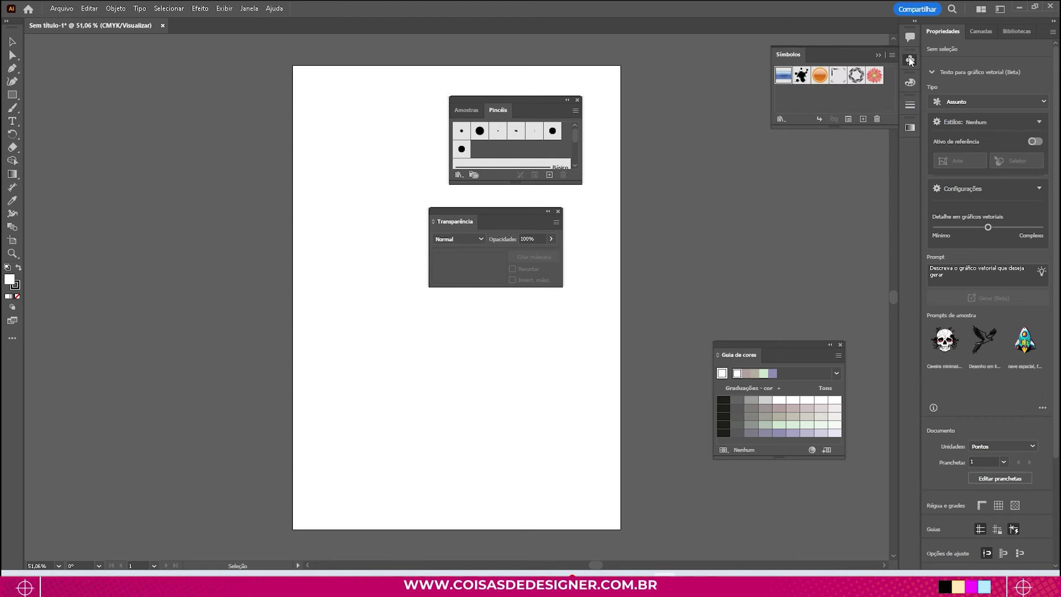
left_click(880, 56)
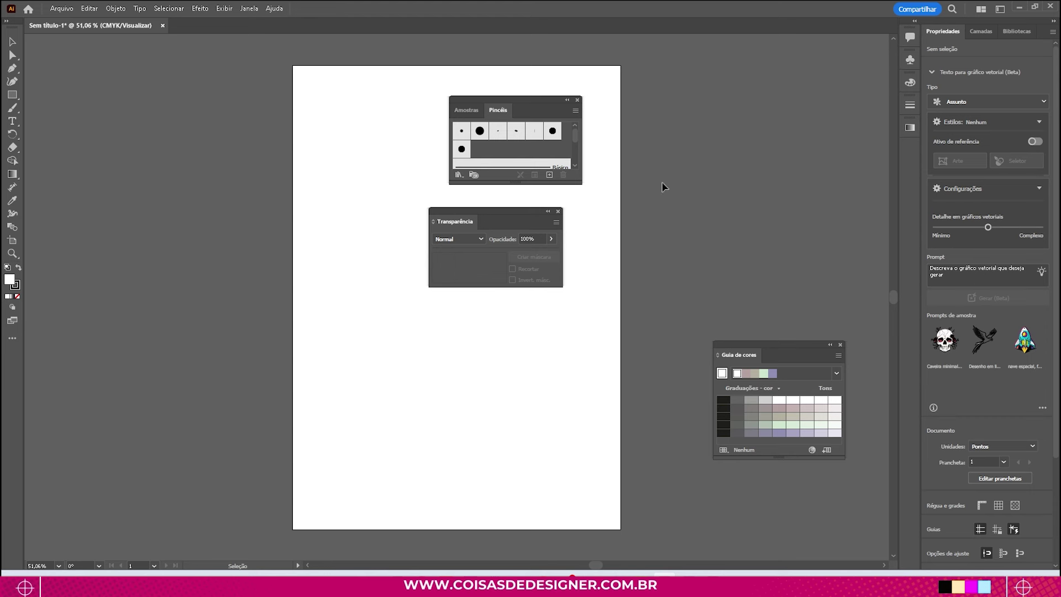
left_click(577, 100)
- Close the floating Transparency and Color Guide panels and toggle the Properties dock collapsed and expanded
left_click(558, 211)
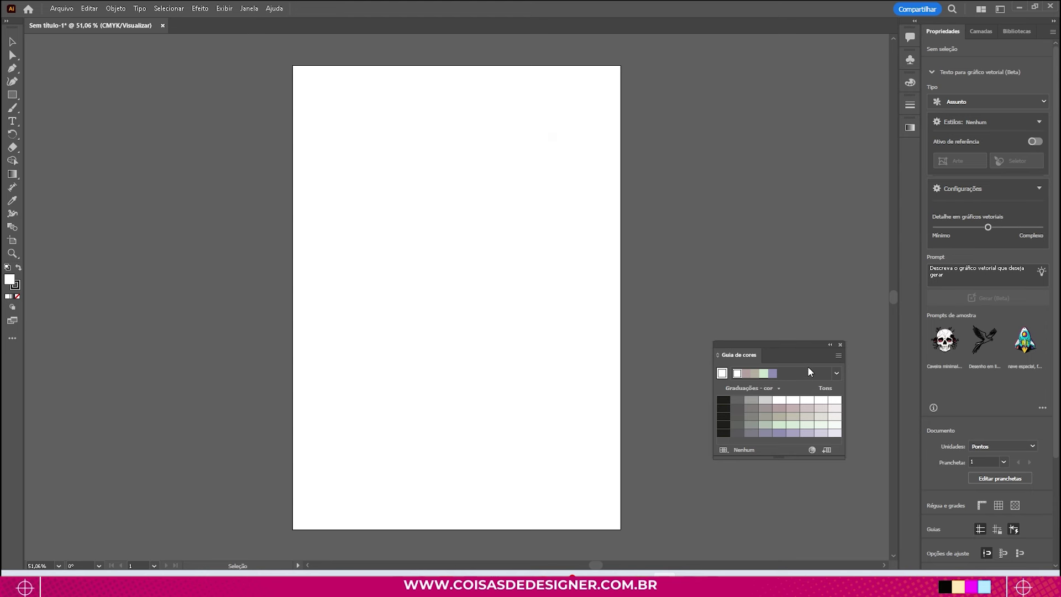
left_click(840, 345)
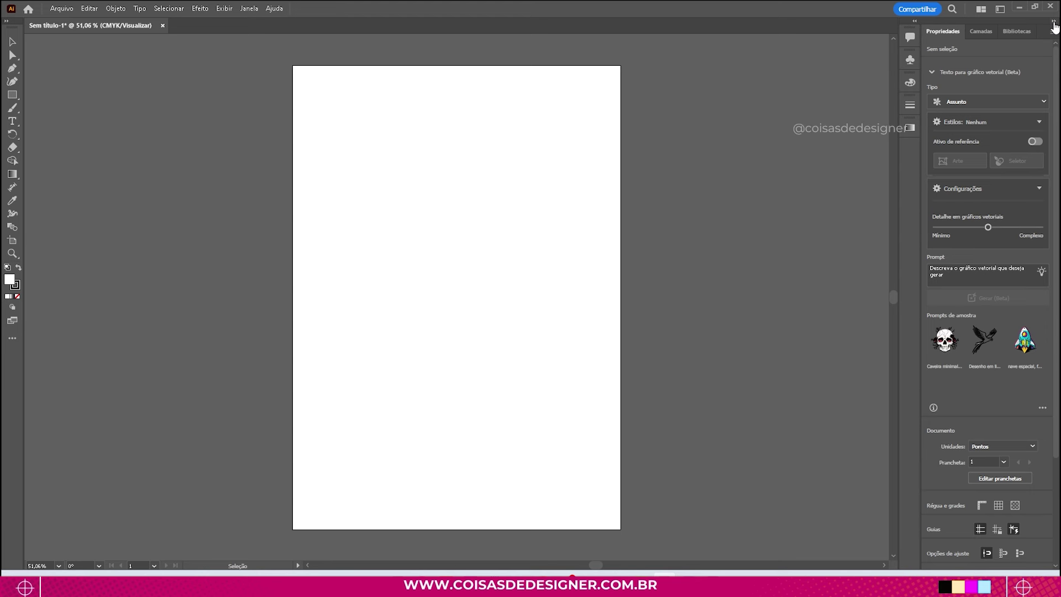
left_click(1054, 22)
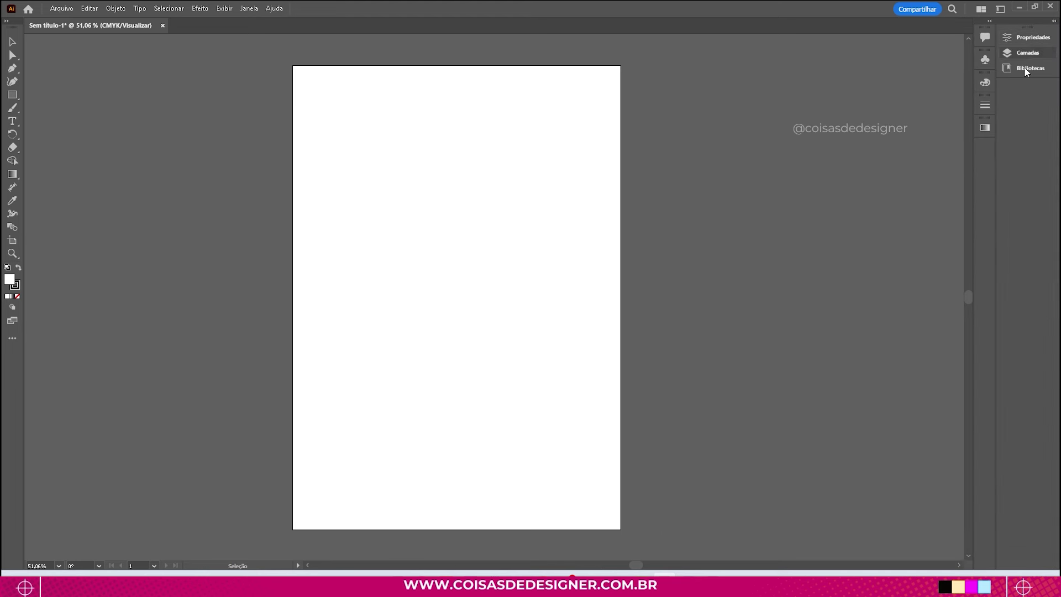
left_click(990, 22)
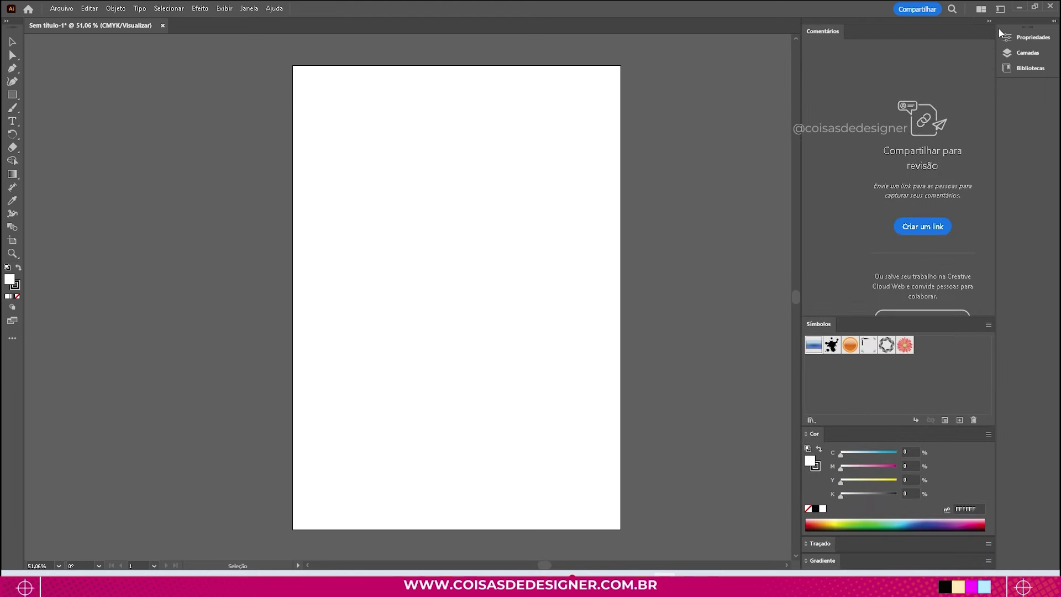
left_click(991, 22)
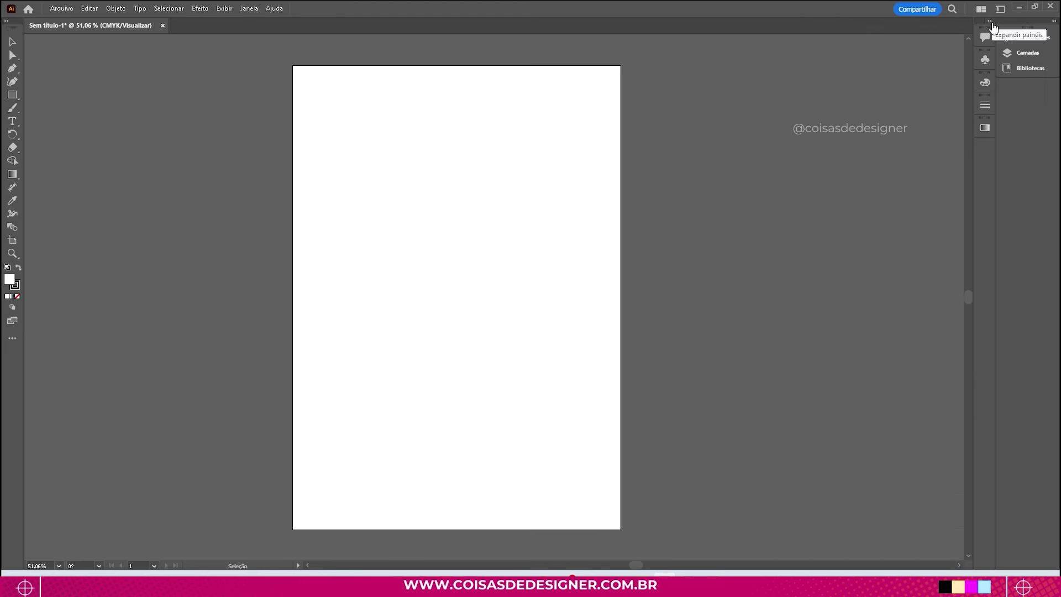
- Detach the whole right panel dock into a floating group and close it
left_click_drag(984, 31, 969, 62)
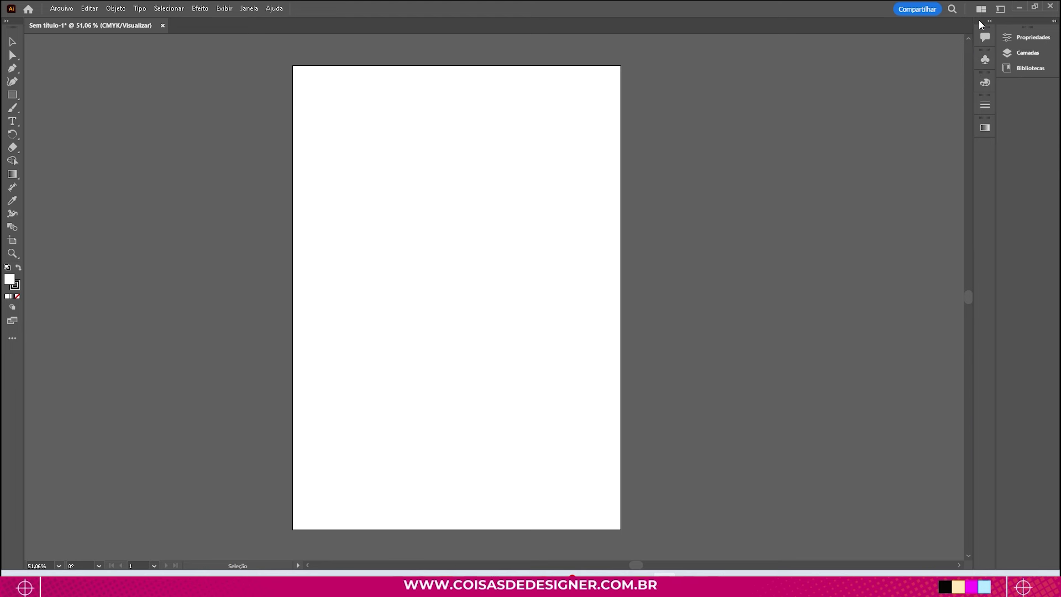
left_click_drag(979, 21, 479, 125)
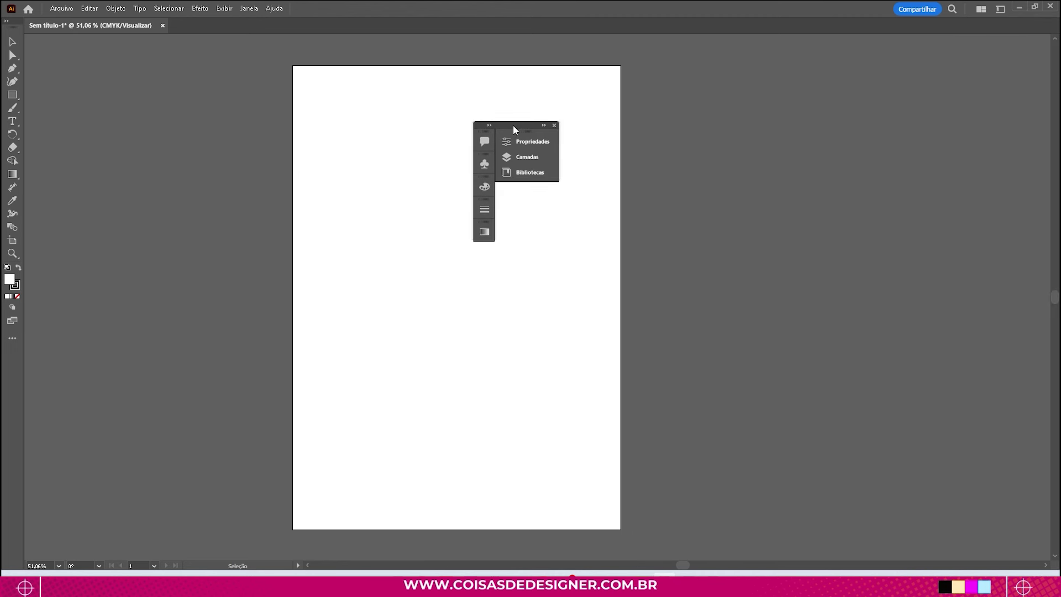
left_click(555, 126)
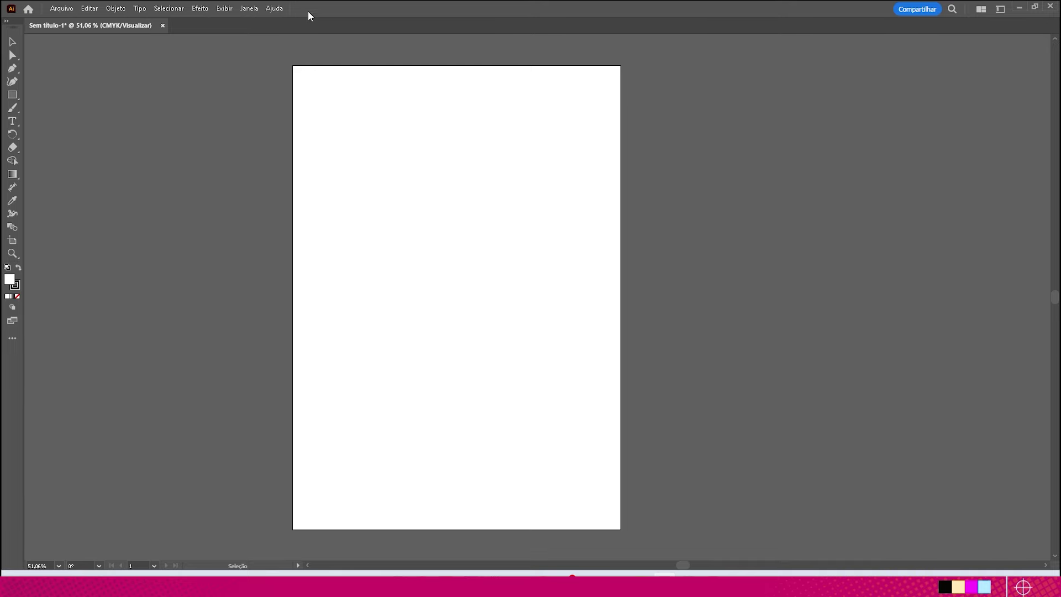
- Reset the Essentials workspace (Redefinir Essenciais) to restore the Properties, Layers and Libraries panels
left_click(251, 9)
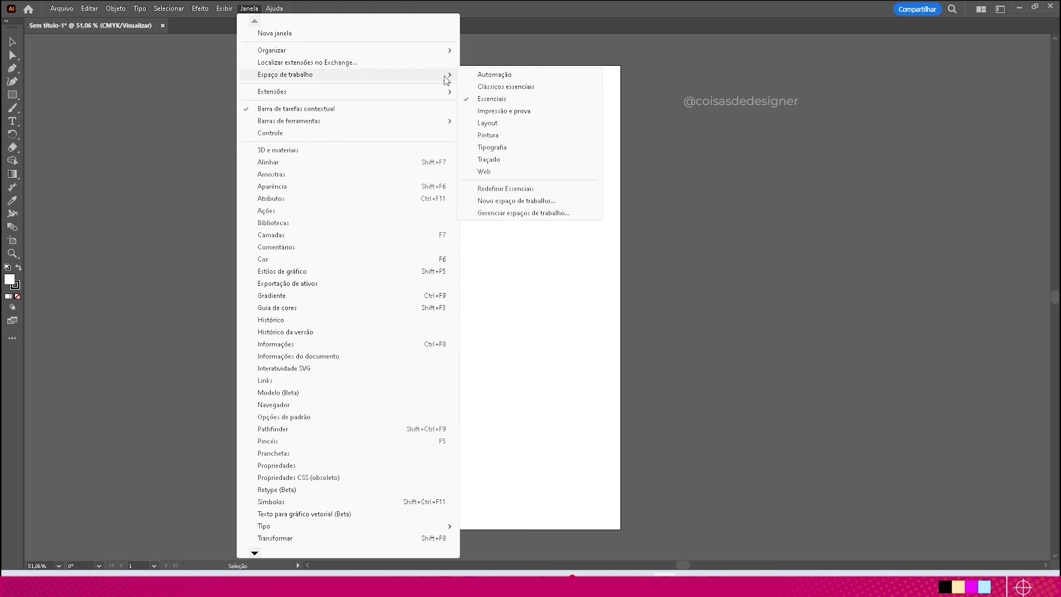
mouse_move(286, 74)
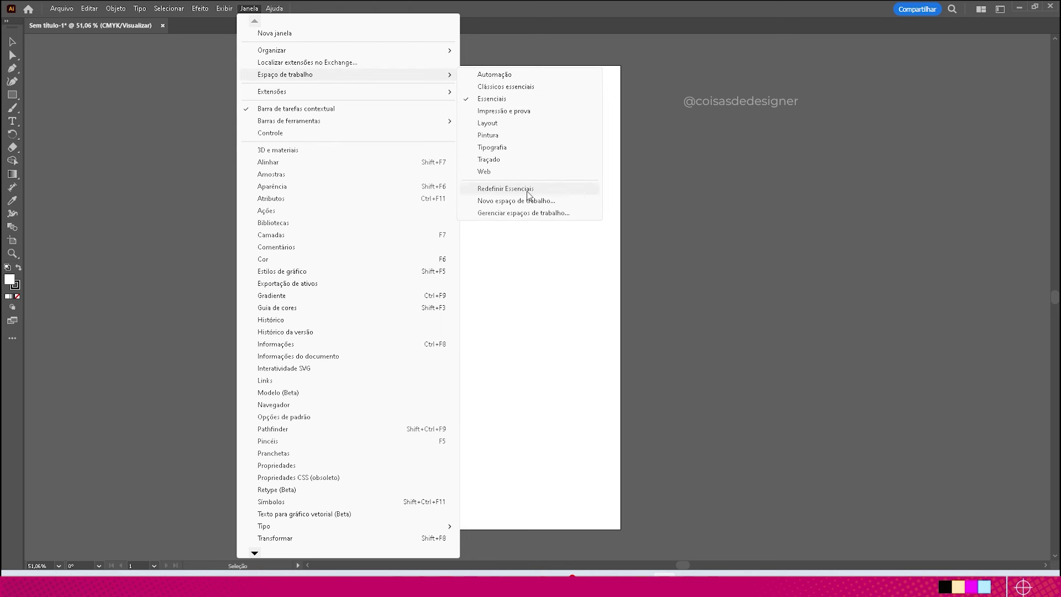
left_click(514, 190)
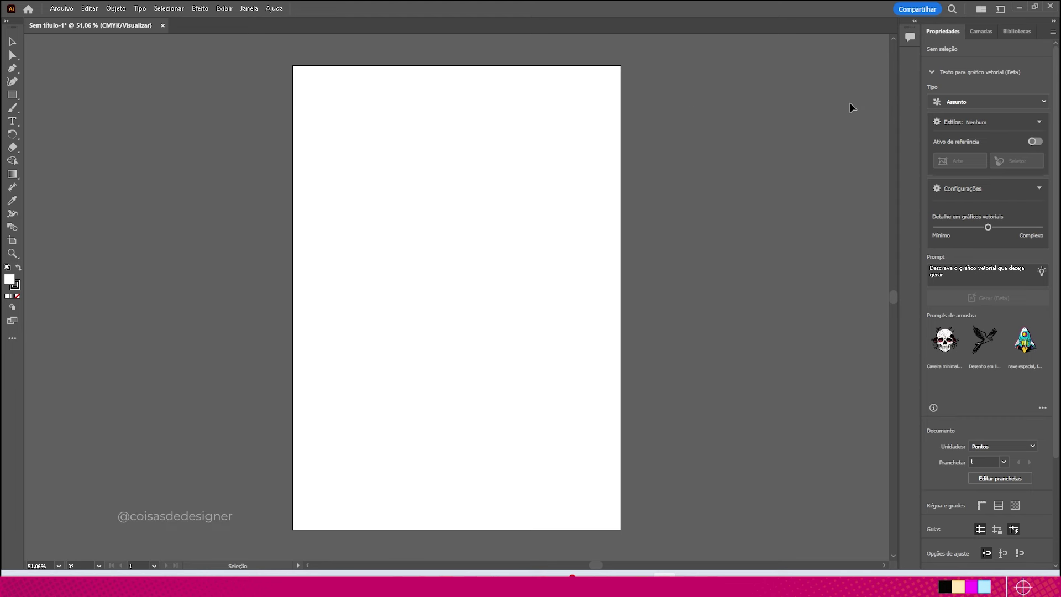
- Apply the Pintura workspace with its Color, Swatches, Color Guide, Brushes and Layers panels
left_click(248, 10)
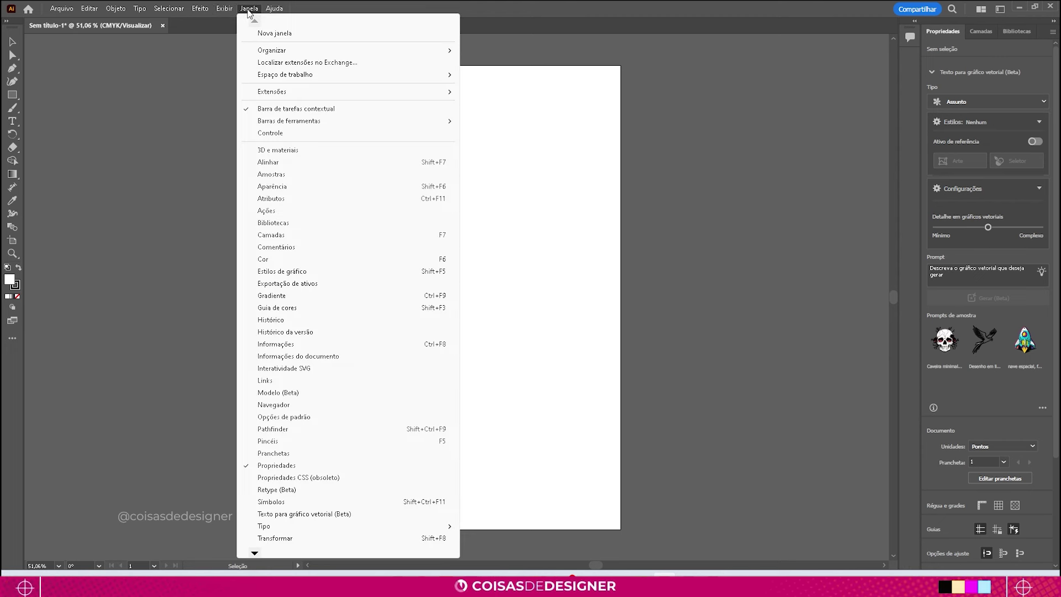
mouse_move(285, 74)
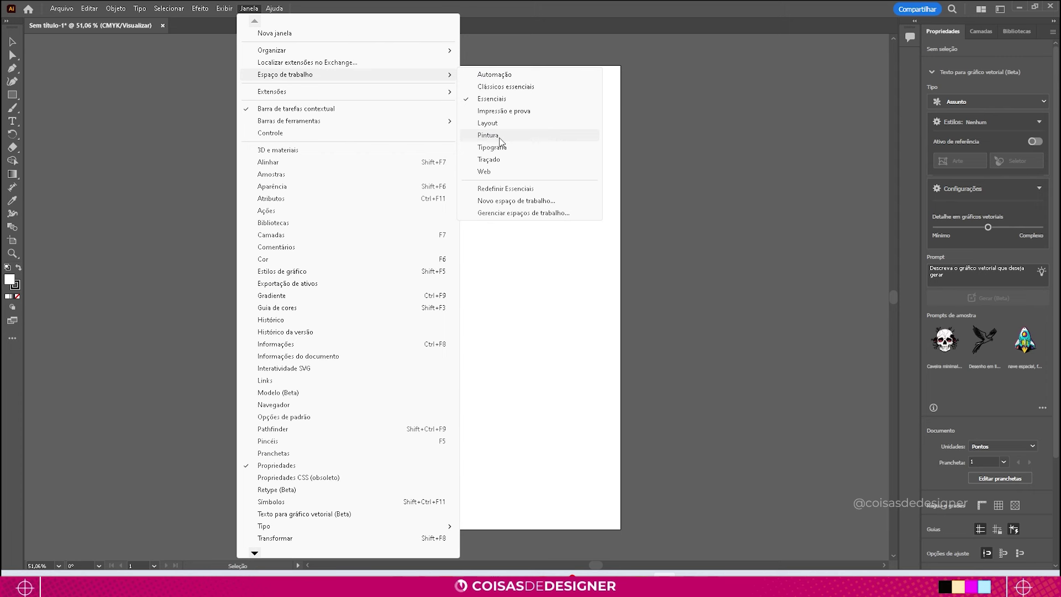
key("Escape")
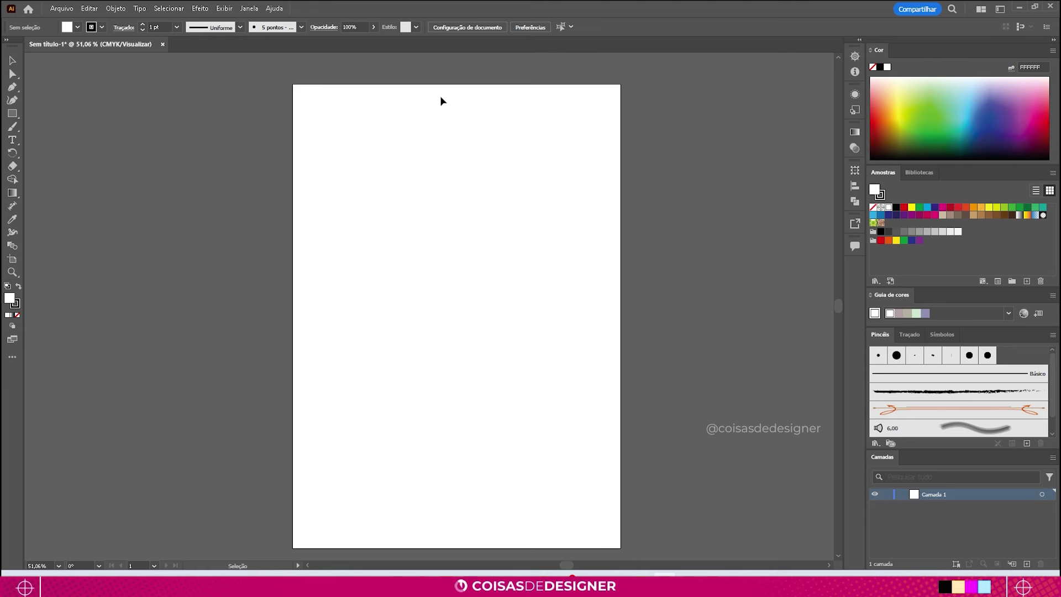
left_click(249, 8)
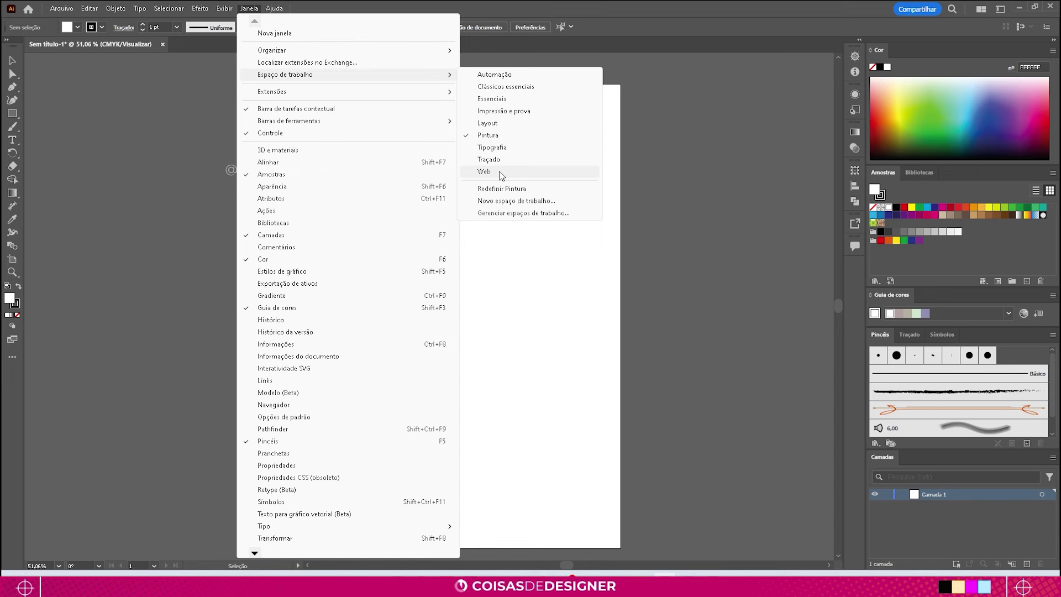
- Apply the Web workspace and preview its docked OpenType and Parágrafo panels
left_click(502, 175)
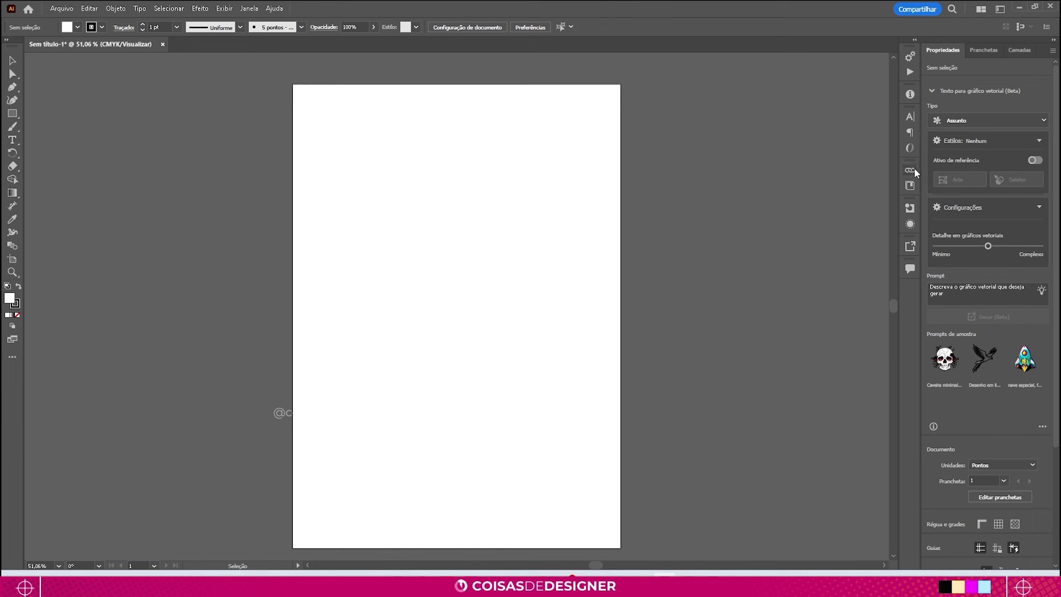
left_click(910, 147)
left_click(909, 133)
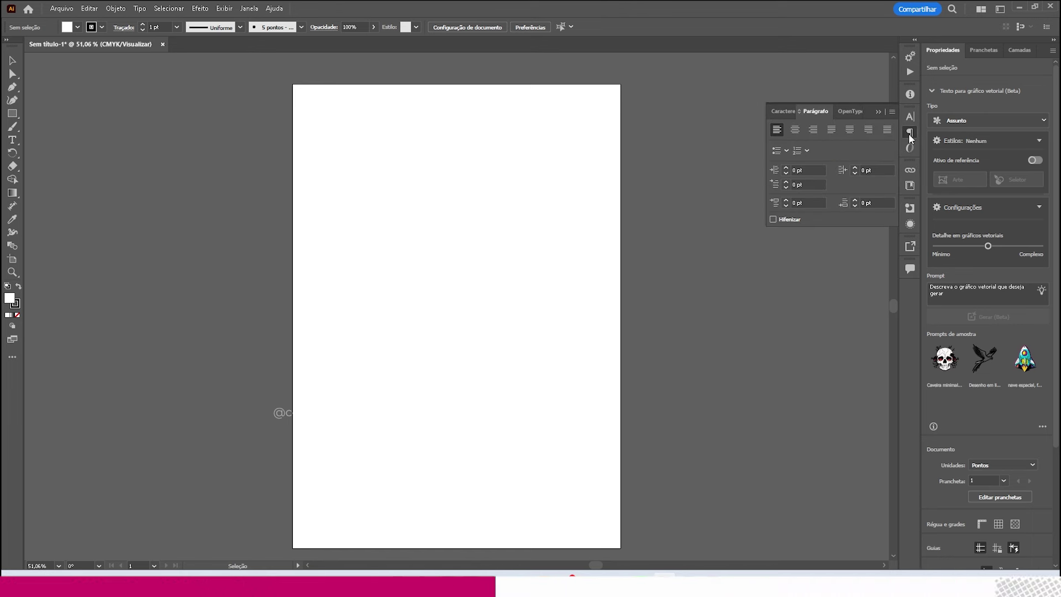
left_click(879, 112)
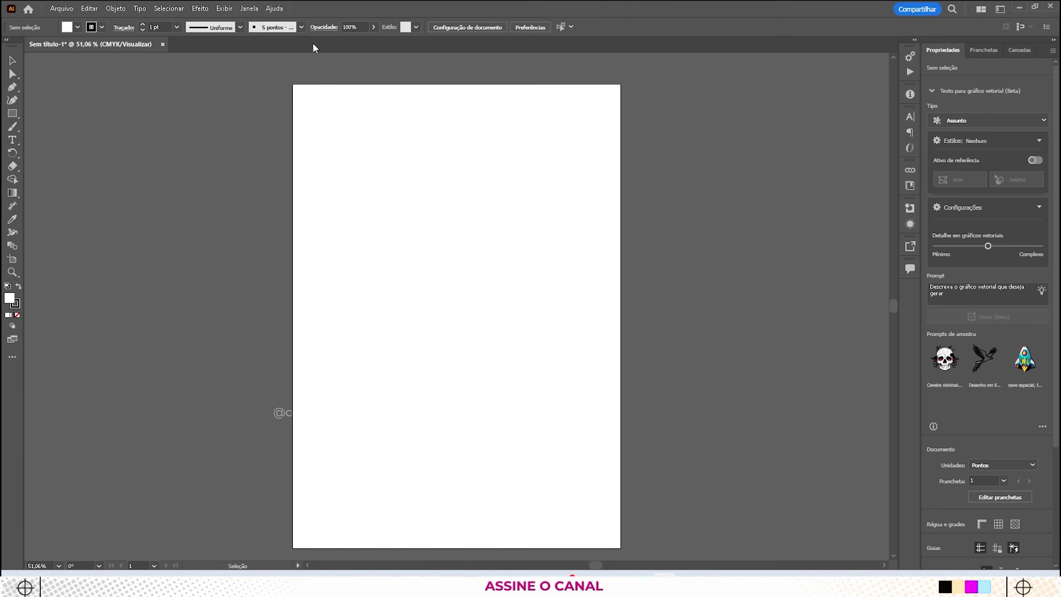
left_click(249, 9)
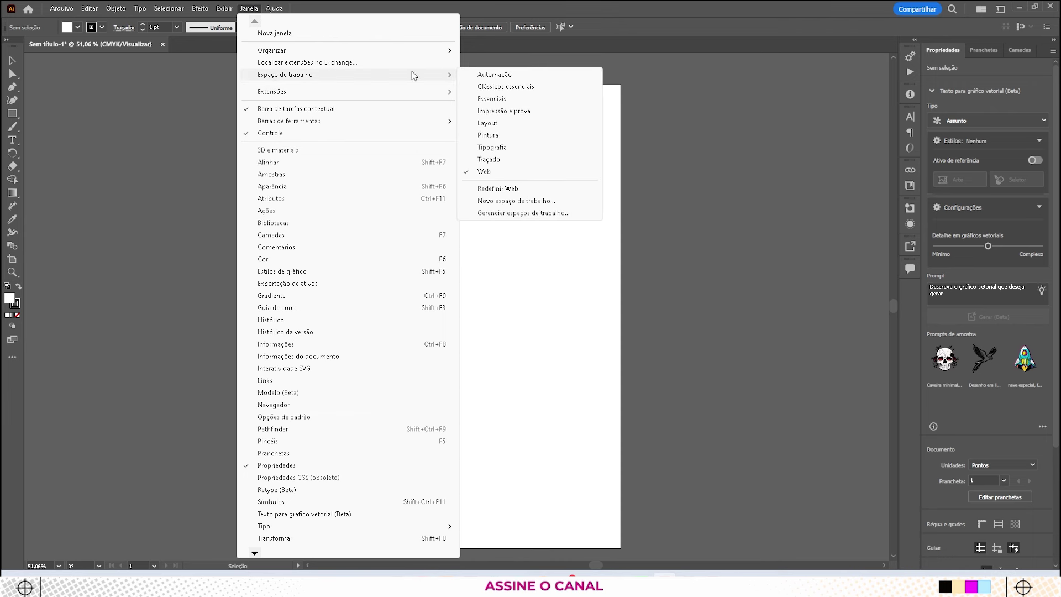
mouse_move(285, 75)
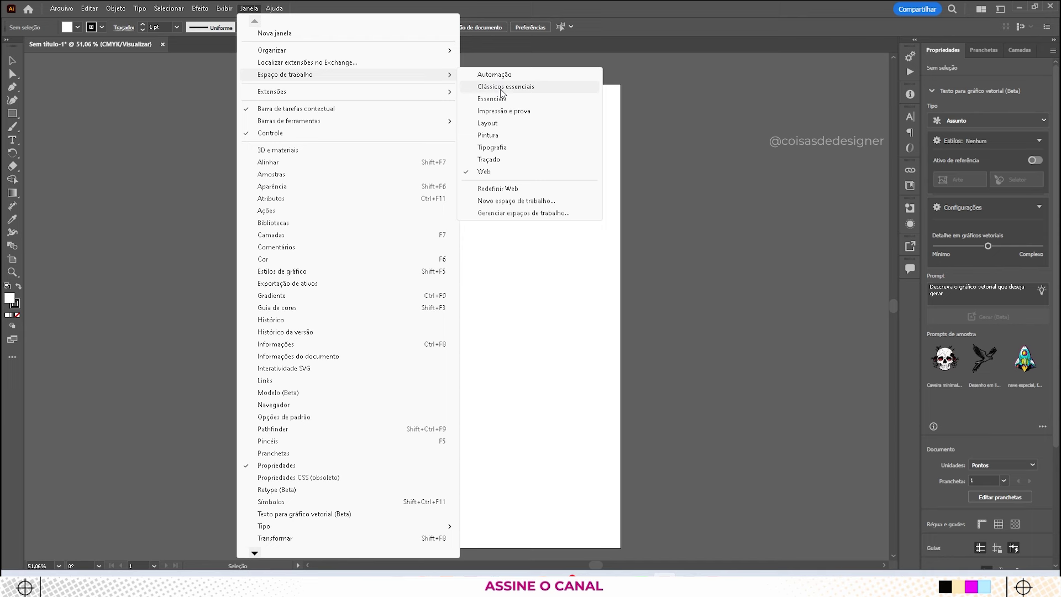
- Apply the Clássicos essenciais workspace and preview its docked Pincéis and Amostras panels
left_click(500, 88)
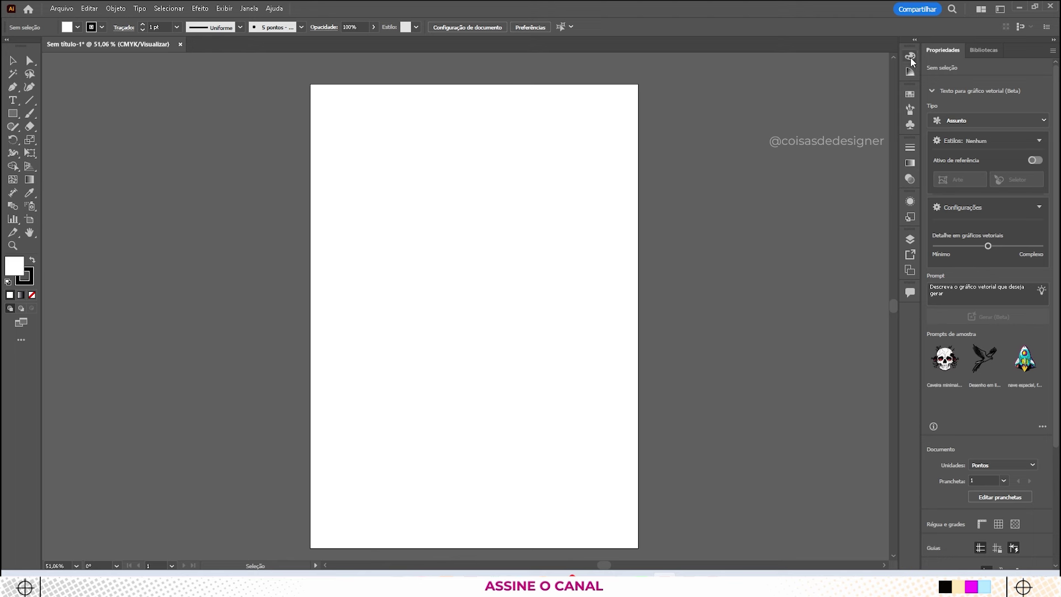
left_click(910, 110)
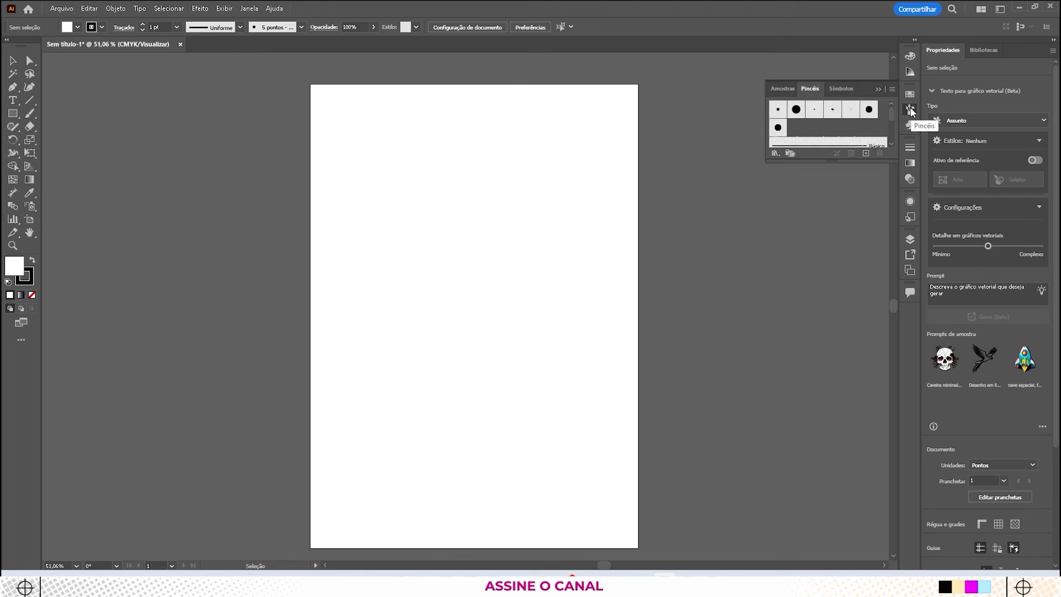
left_click(911, 95)
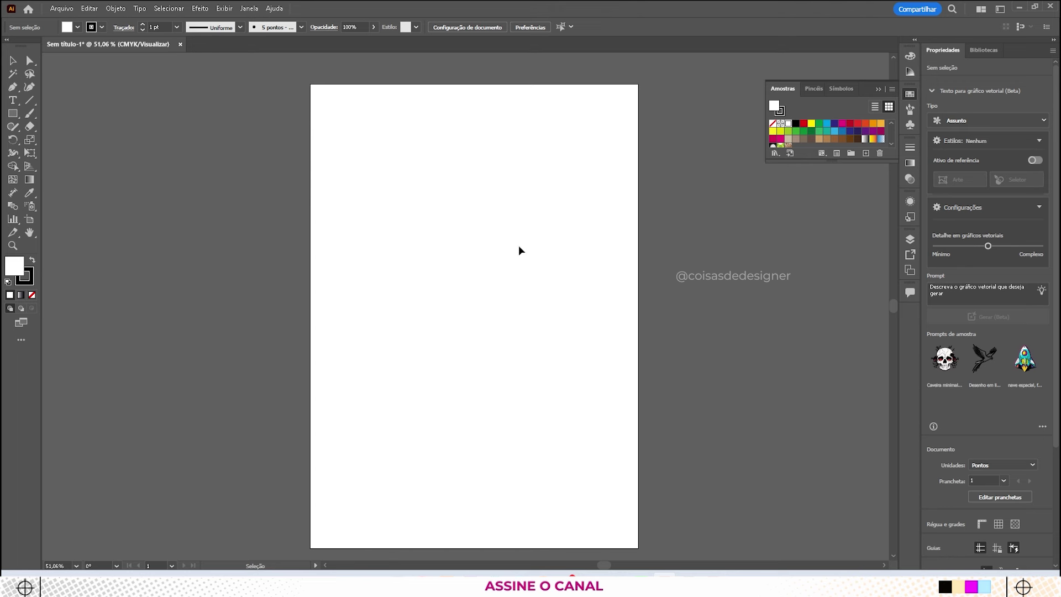
left_click(878, 89)
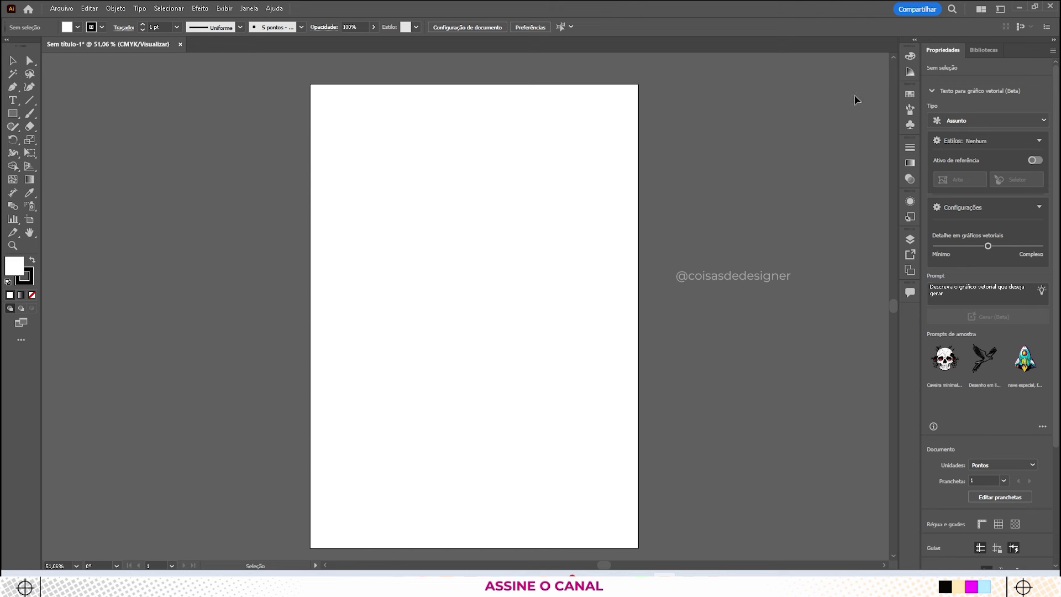
left_click(248, 9)
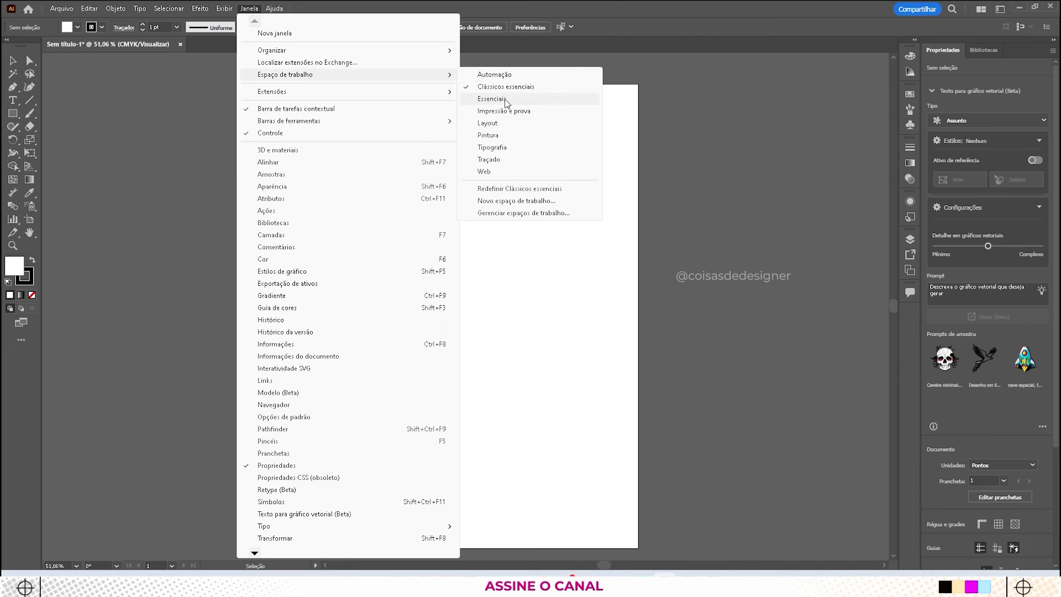
- Return to the Essentials workspace and show the Janela panel list again
left_click(491, 99)
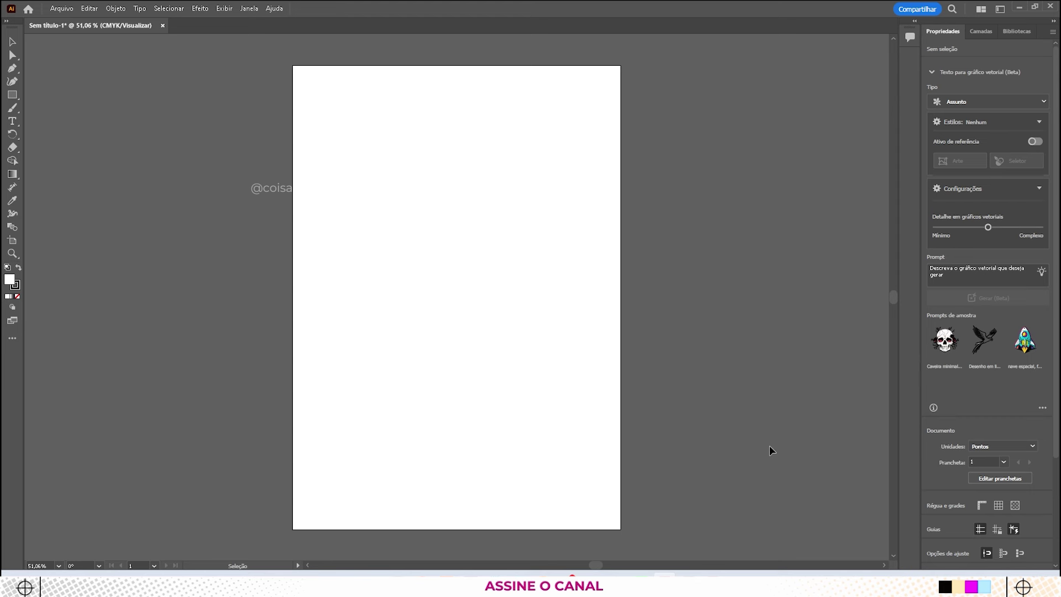
left_click(249, 8)
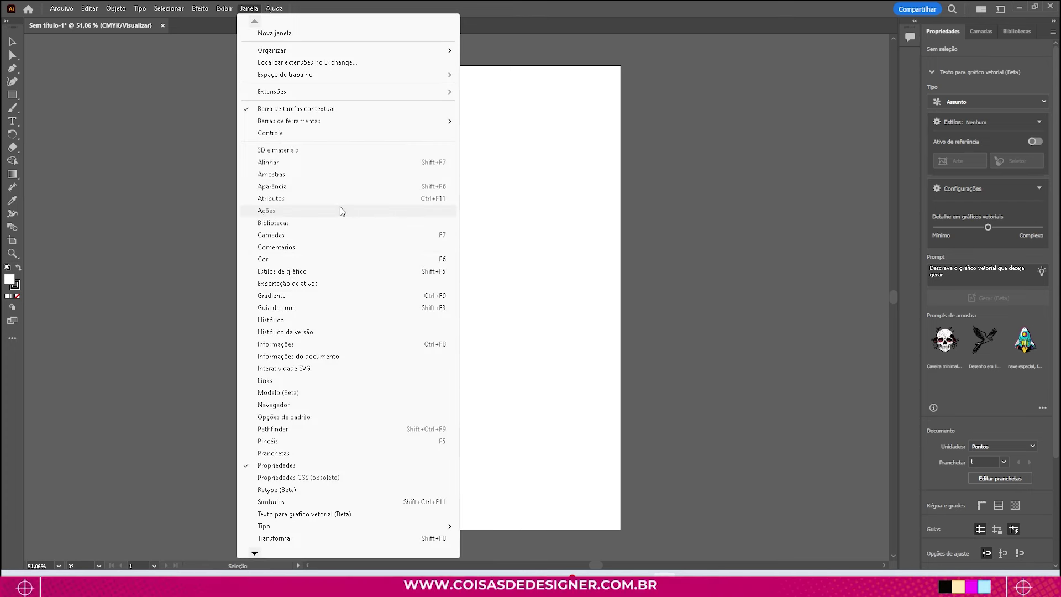
- Open the Cor, Gradiente and Traçado panels from the Janela menu
left_click(742, 177)
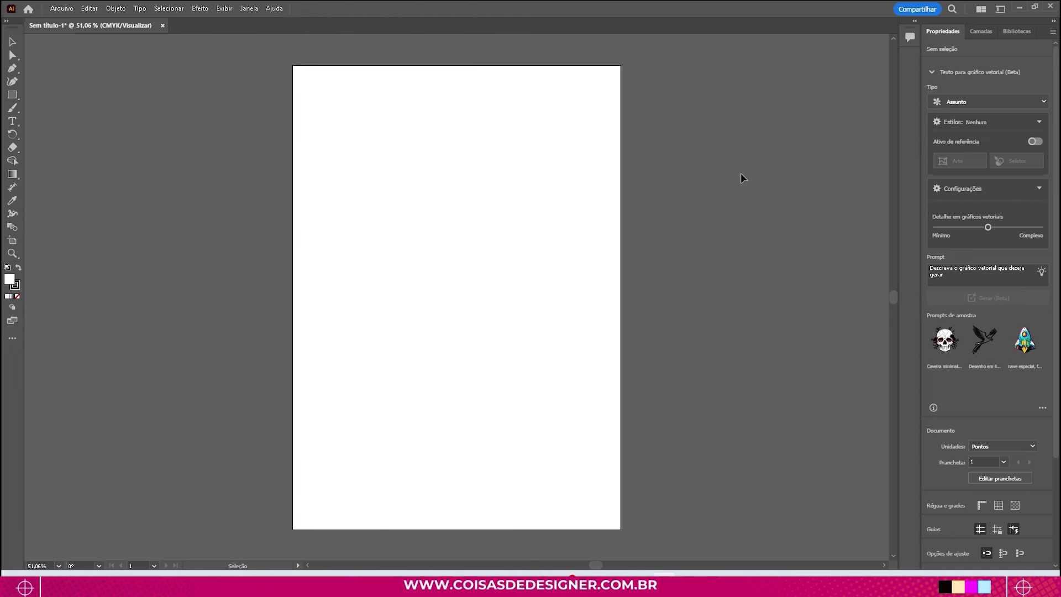
left_click(248, 8)
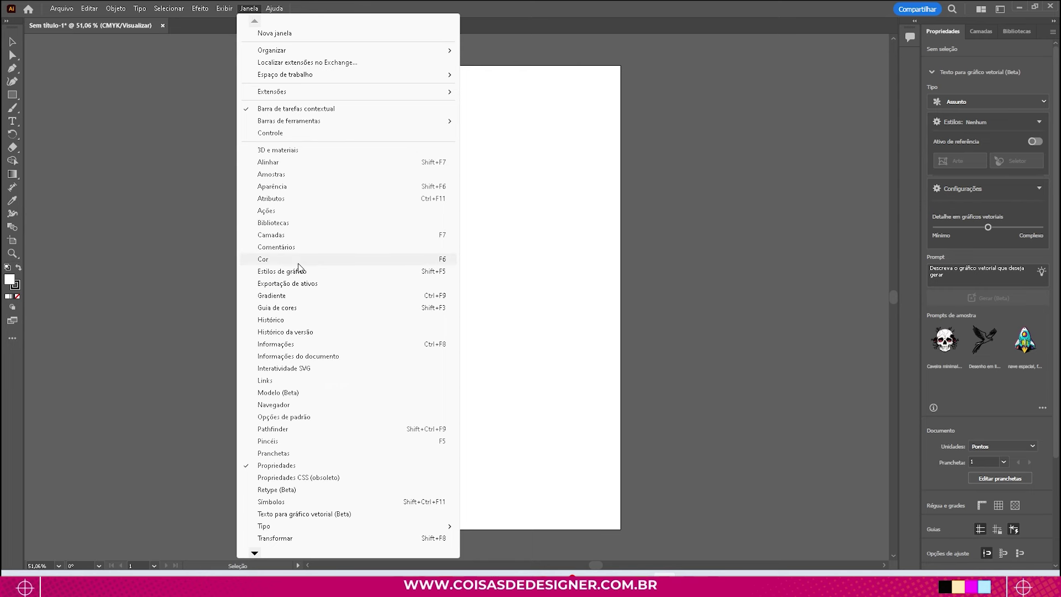
left_click(293, 259)
left_click(249, 8)
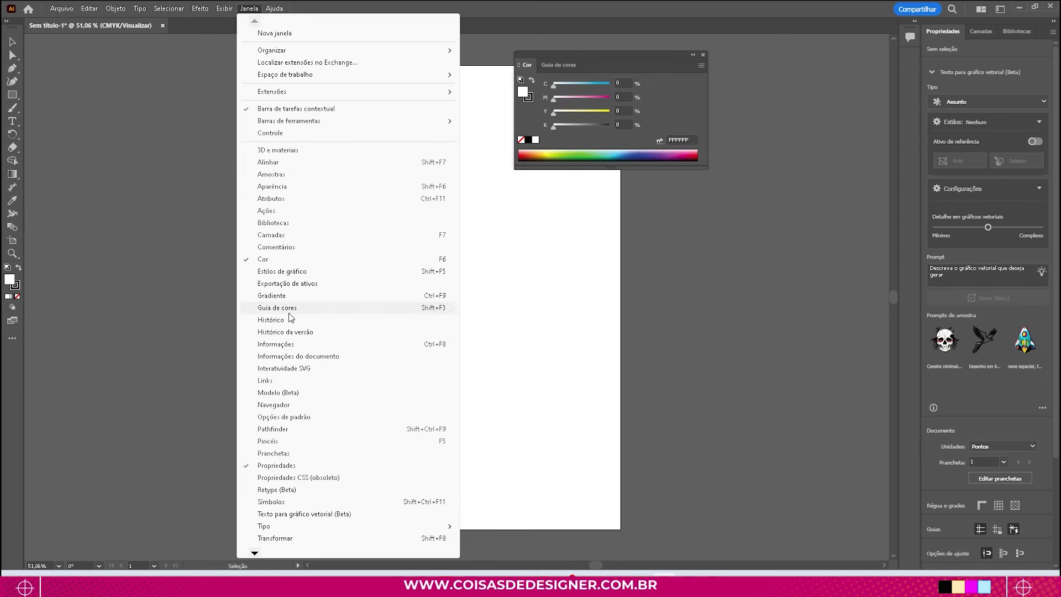
left_click(274, 295)
left_click(249, 8)
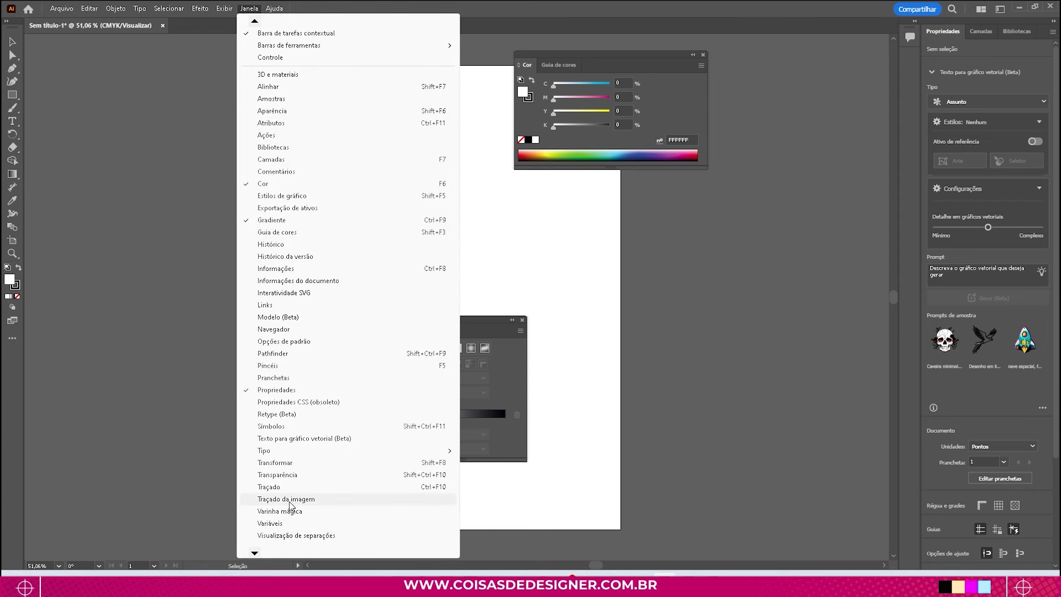
left_click(286, 486)
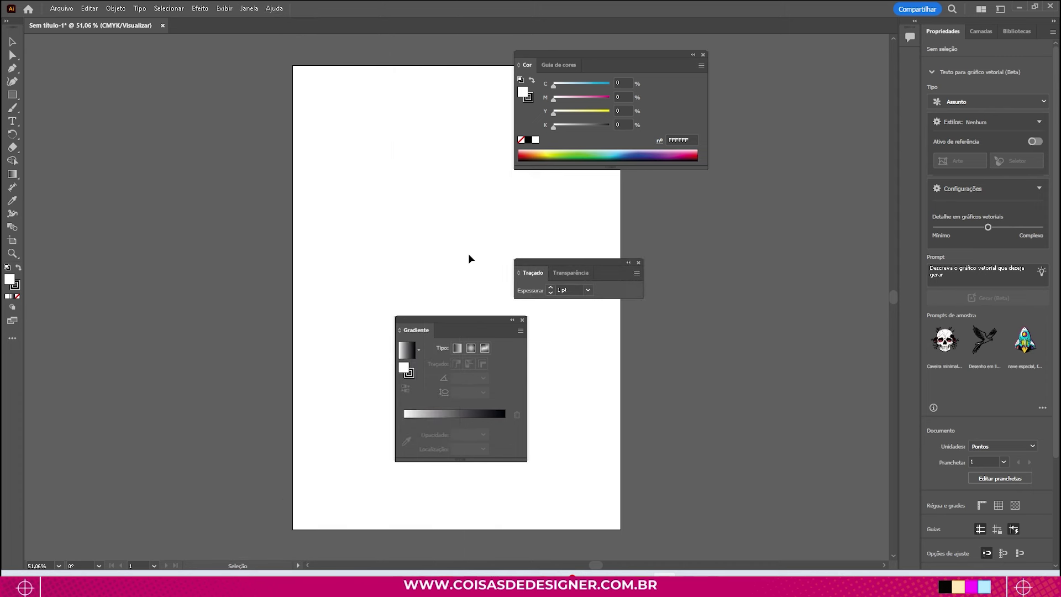
- Stack Cor, Traçado and Gradiente into one narrow group and move it to the left side
left_click_drag(548, 263, 210, 267)
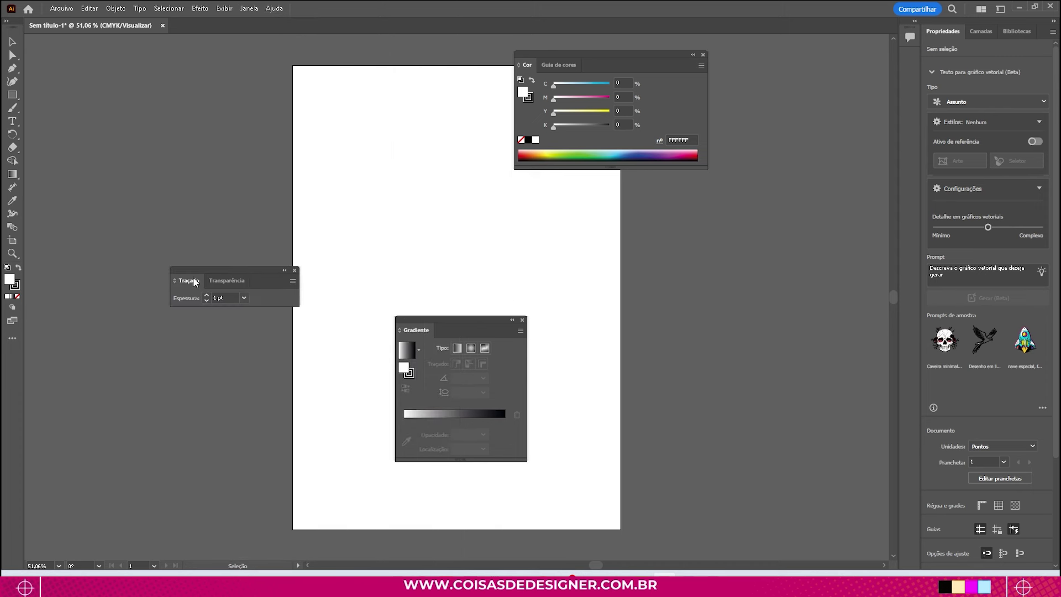
left_click(174, 281)
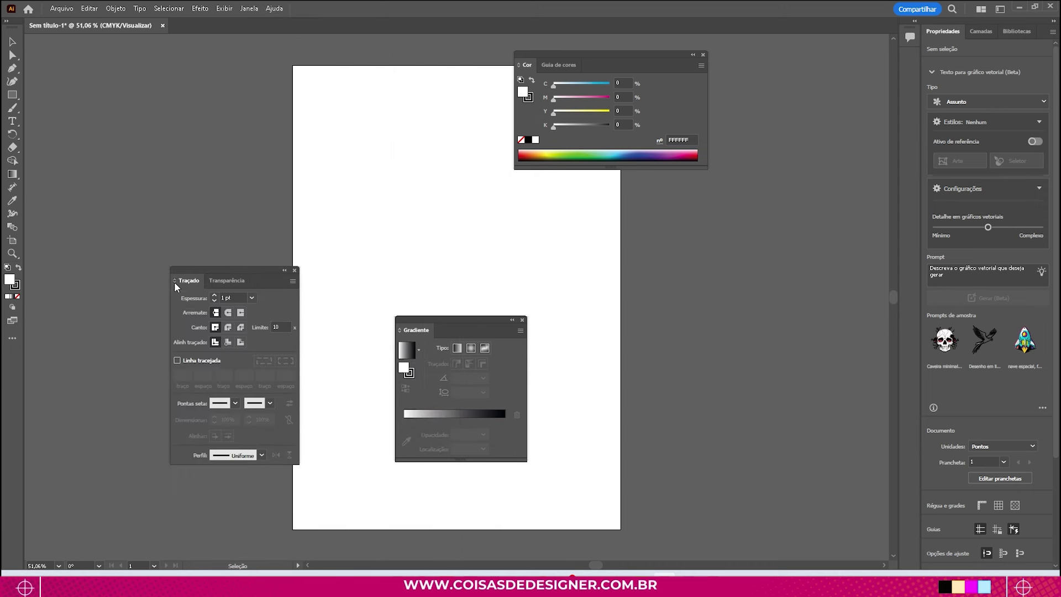
mouse_move(549, 60)
left_mouse_down()
mouse_move(219, 148)
mouse_move(210, 132)
left_mouse_up()
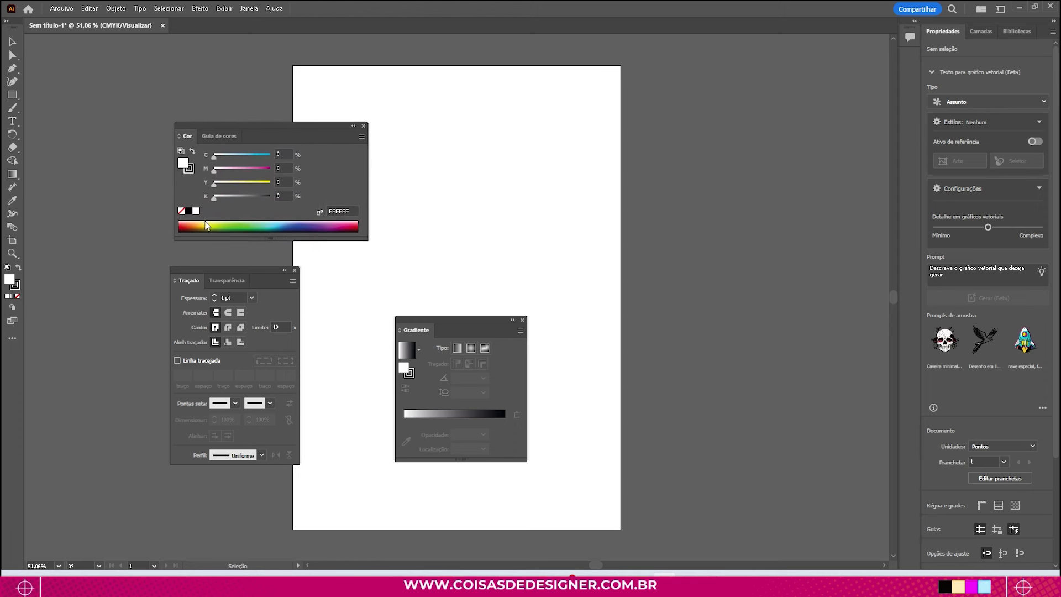
left_click_drag(188, 276, 187, 240)
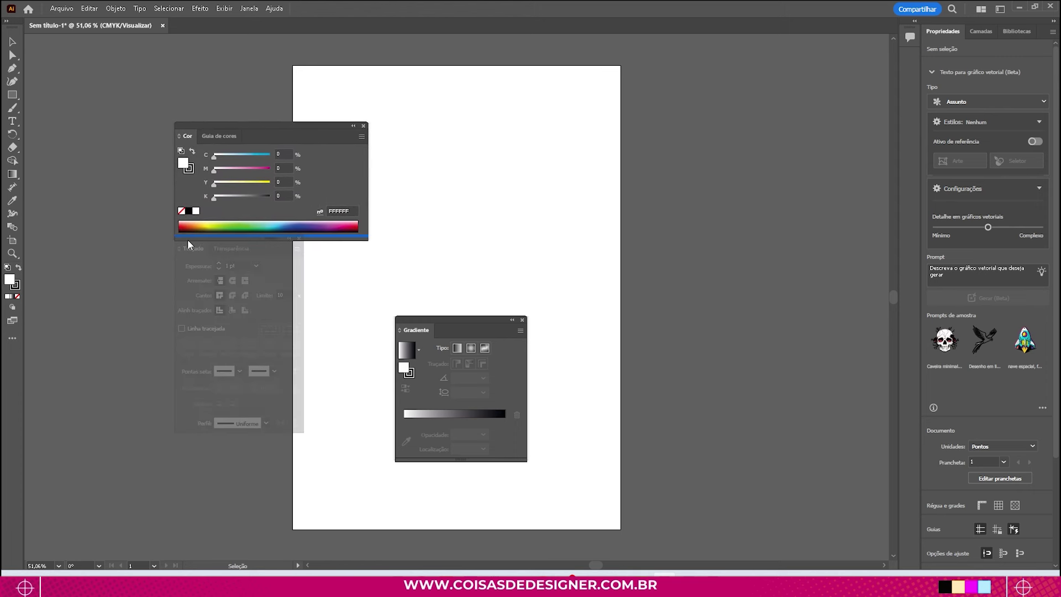
left_click_drag(451, 316, 237, 428)
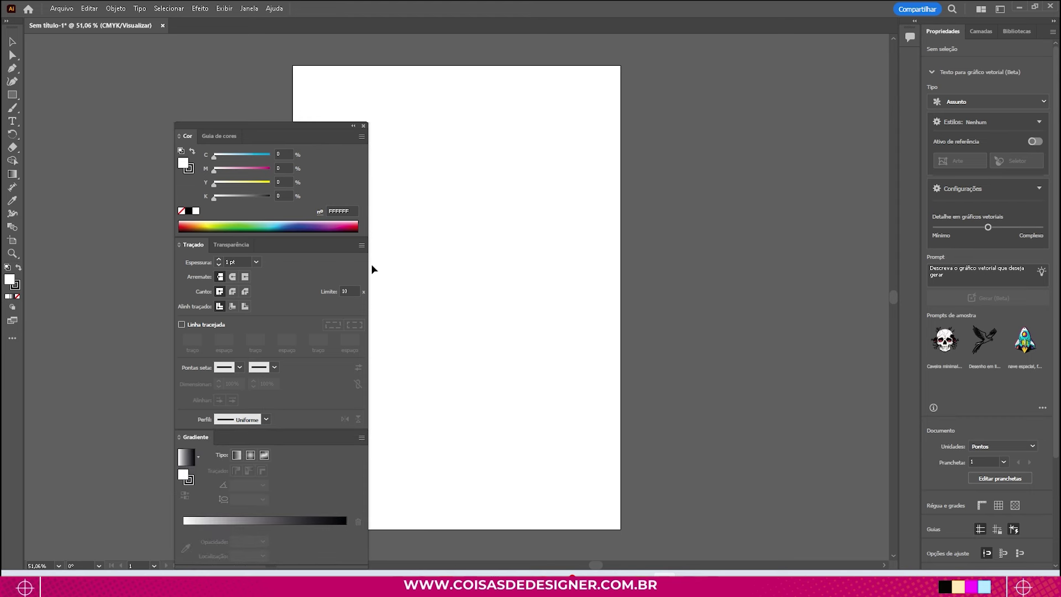
left_click_drag(368, 264, 304, 264)
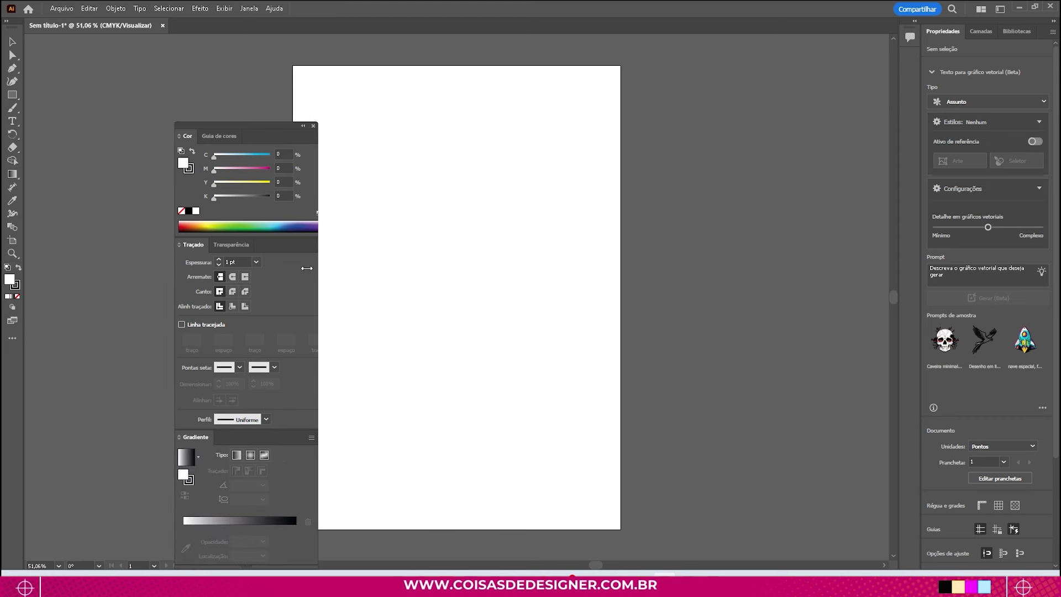
left_click_drag(236, 130, 137, 66)
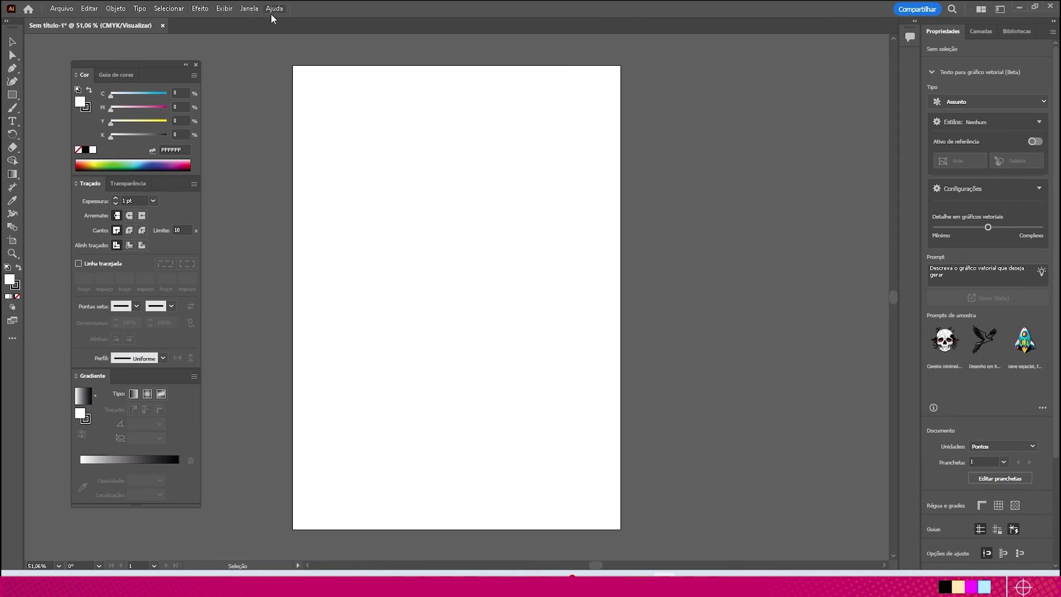
- Save the Color–Stroke–Gradient layout as a new workspace named David
left_click(249, 9)
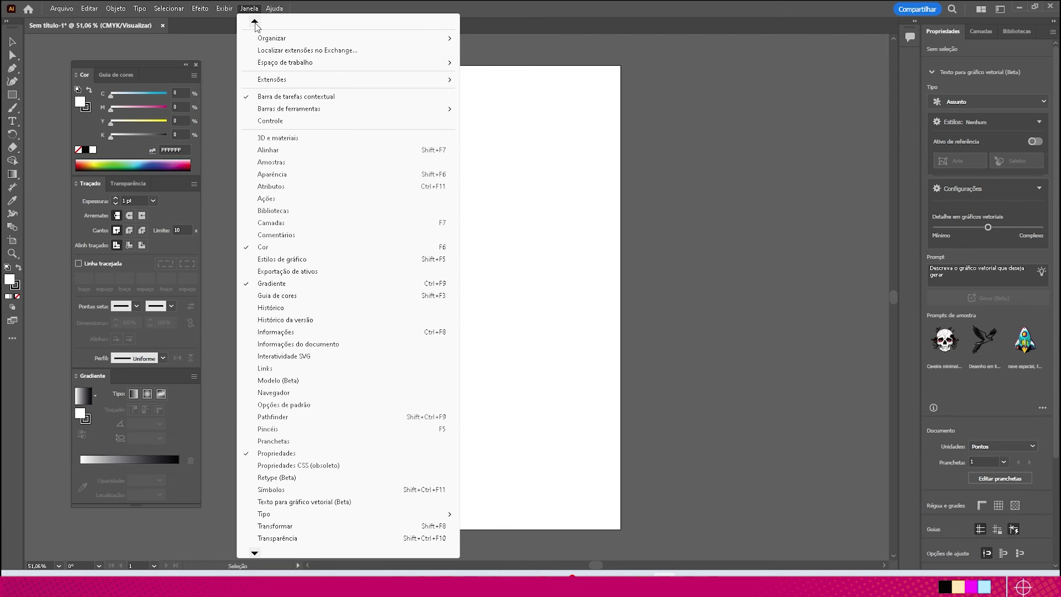
mouse_move(284, 75)
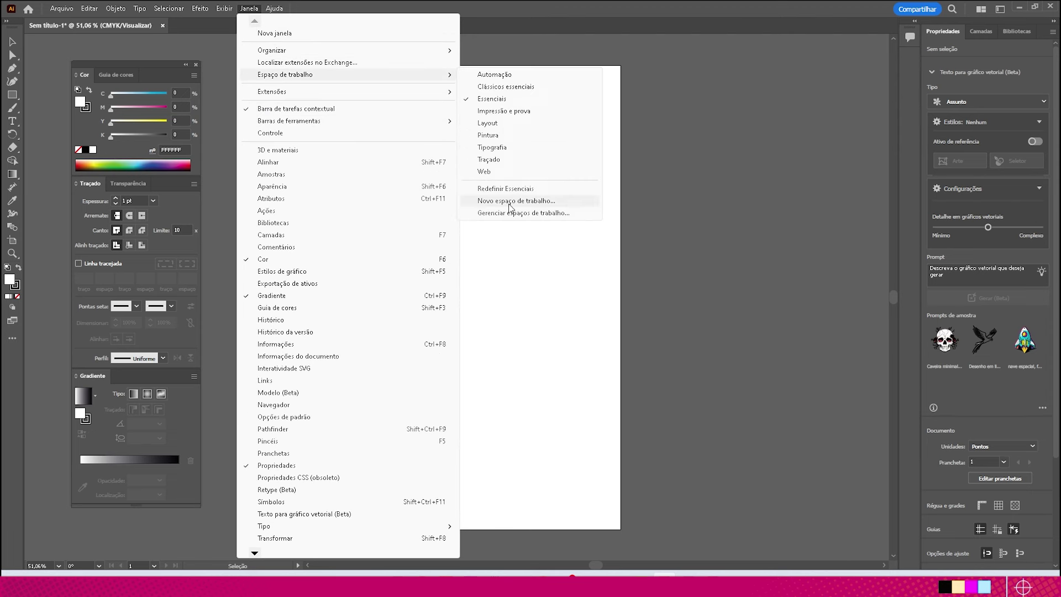
left_click(530, 203)
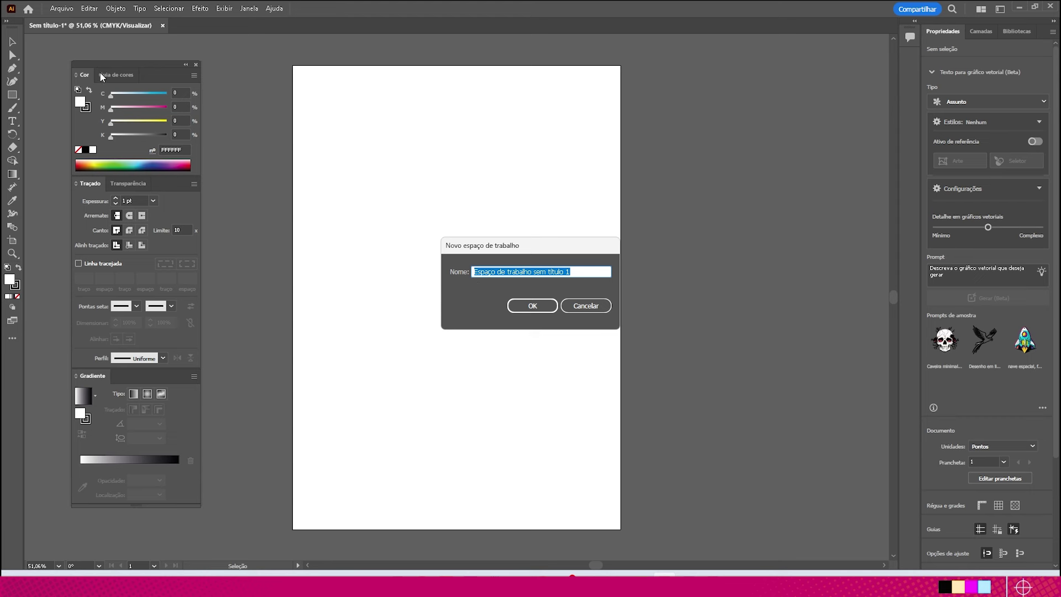
type("D")
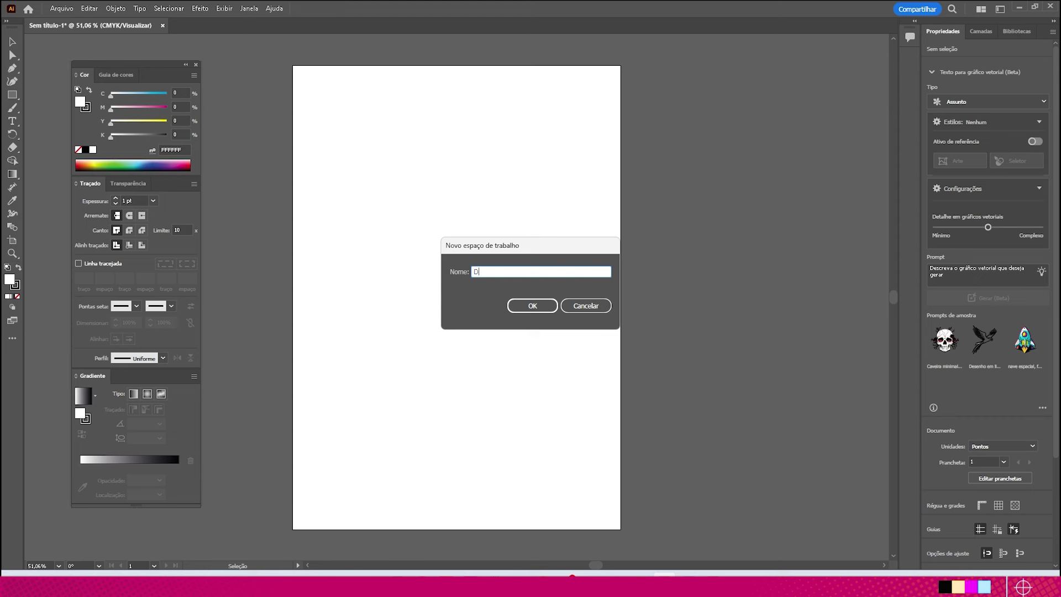
type("avid")
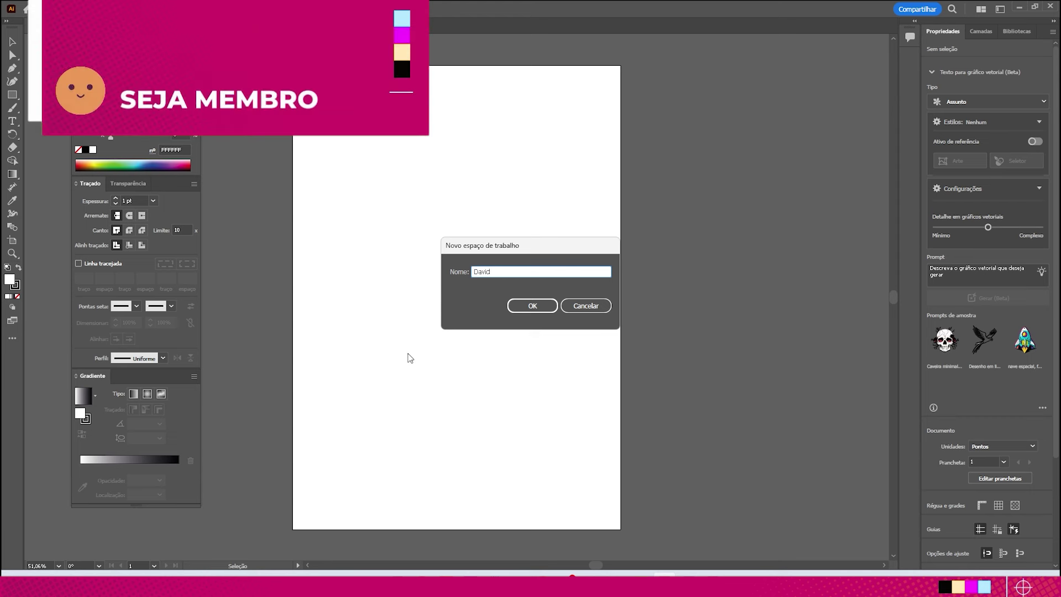
left_click(533, 306)
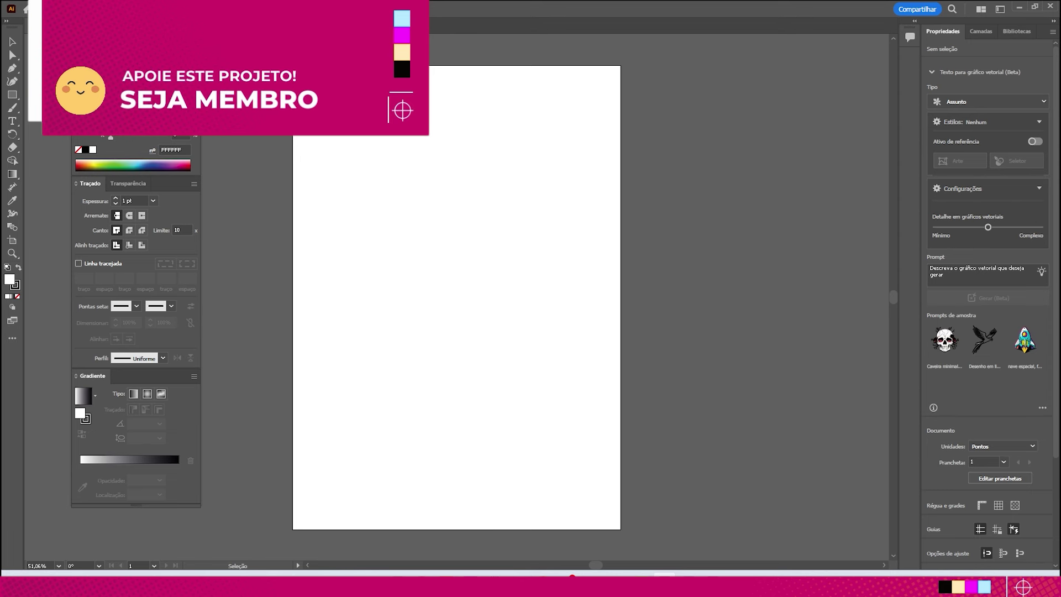
left_click(250, 7)
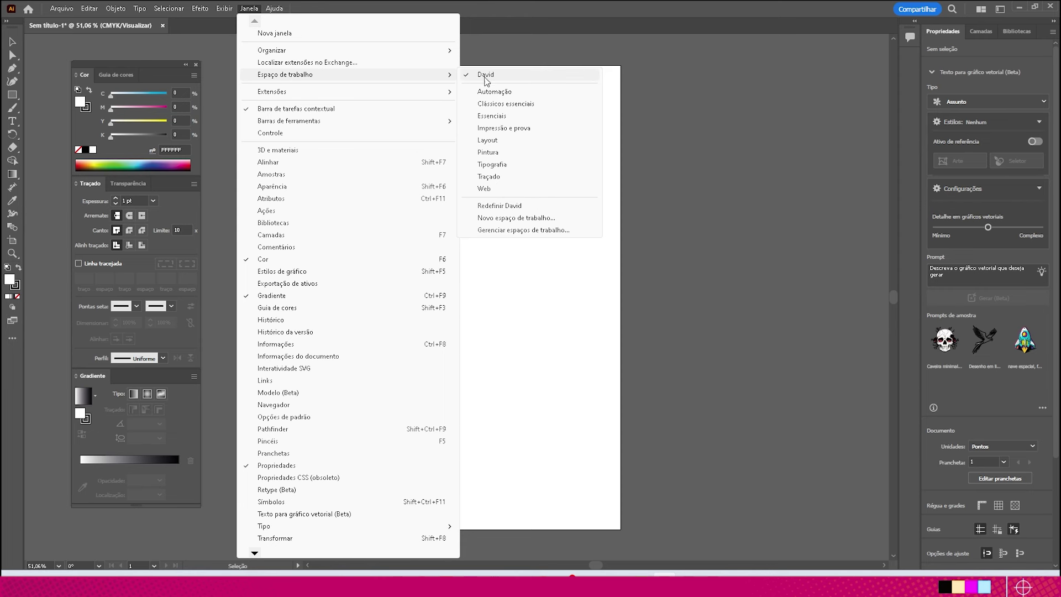
- Switch to the Essenciais workspace and reset it to its defaults
left_click(493, 116)
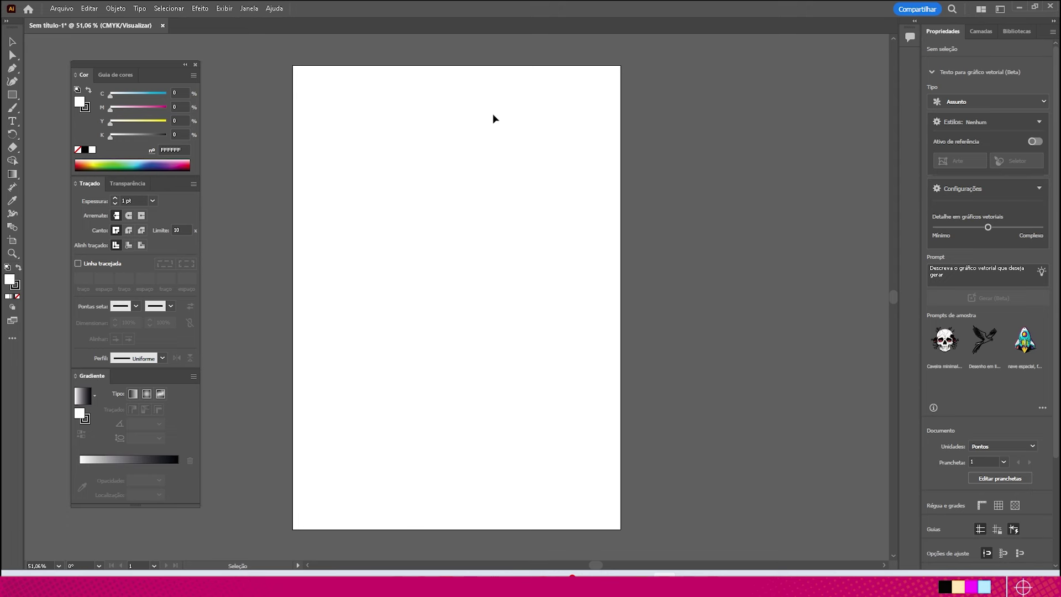
left_click(238, 10)
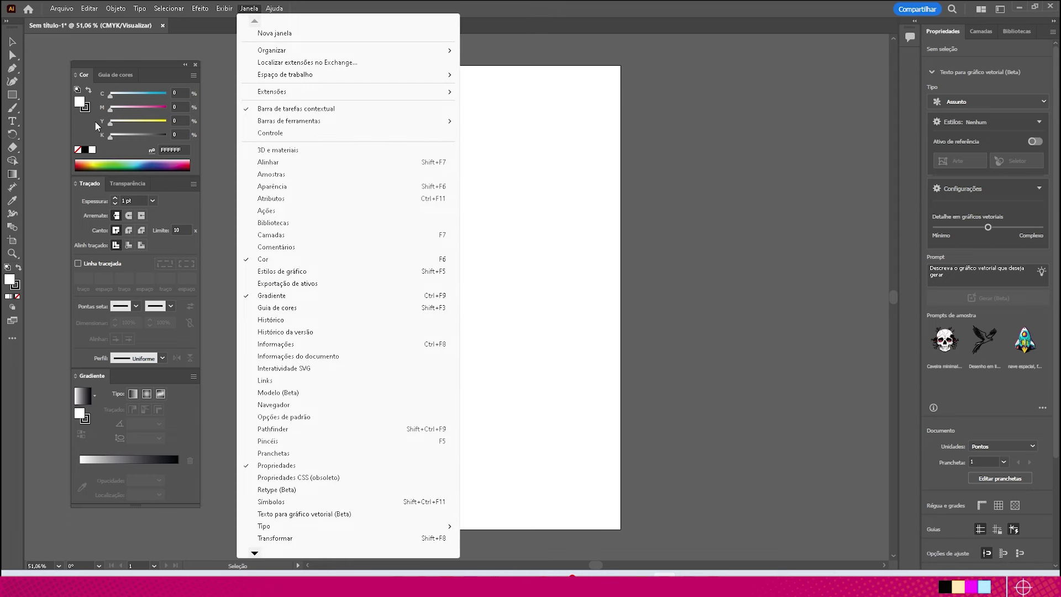
mouse_move(285, 75)
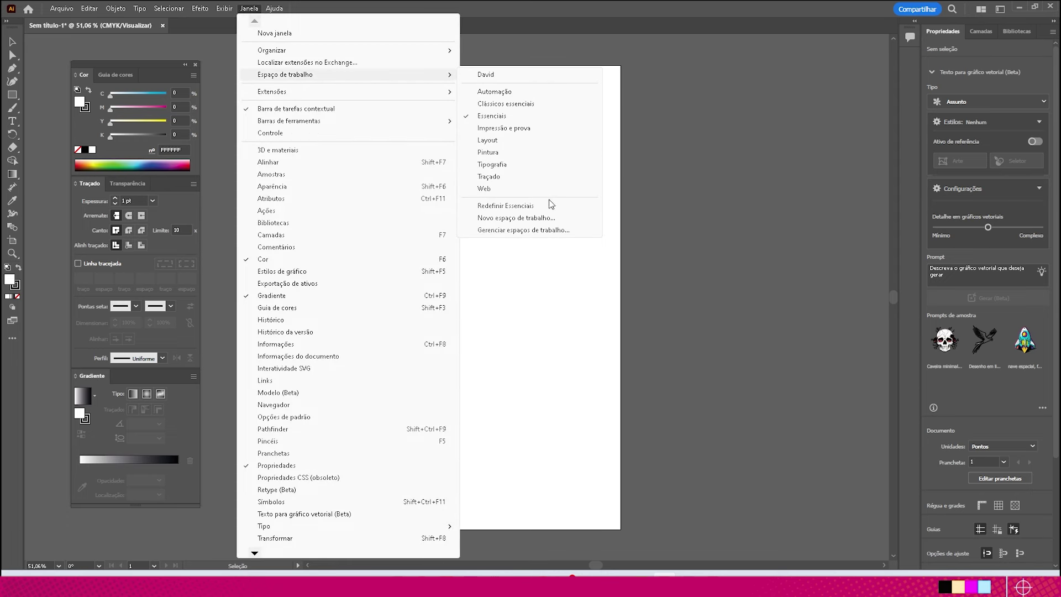
left_click(520, 207)
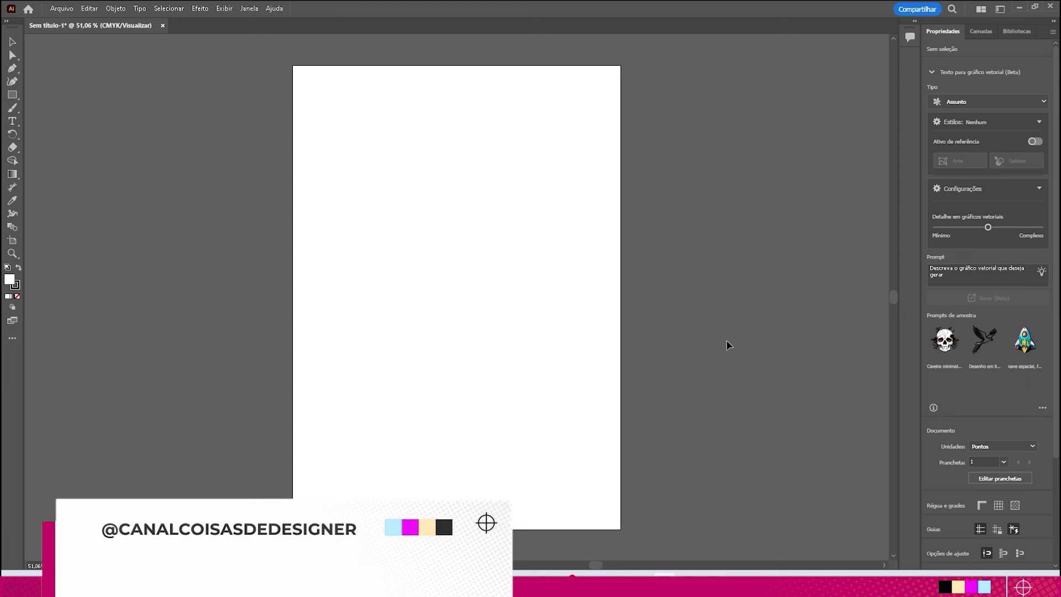
- Switch back to the David workspace and confirm it is the active one
left_click(249, 9)
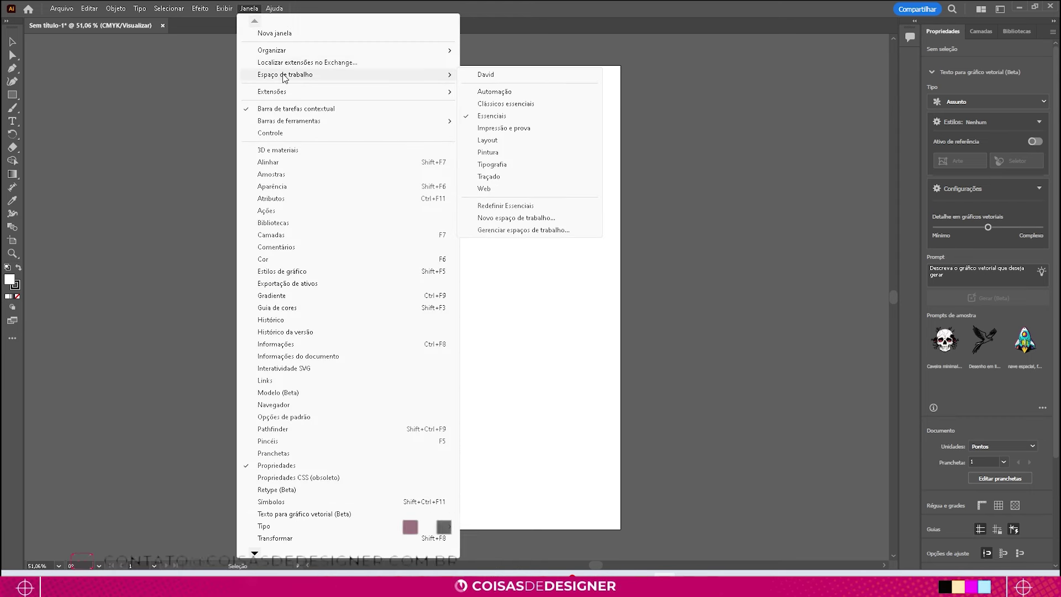
left_click(492, 80)
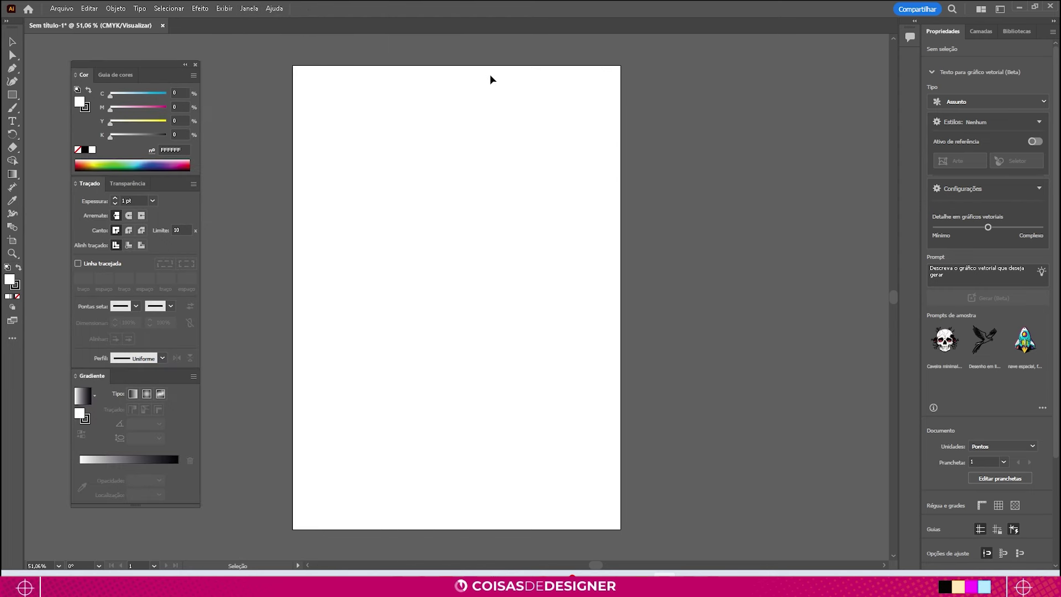
left_click(248, 8)
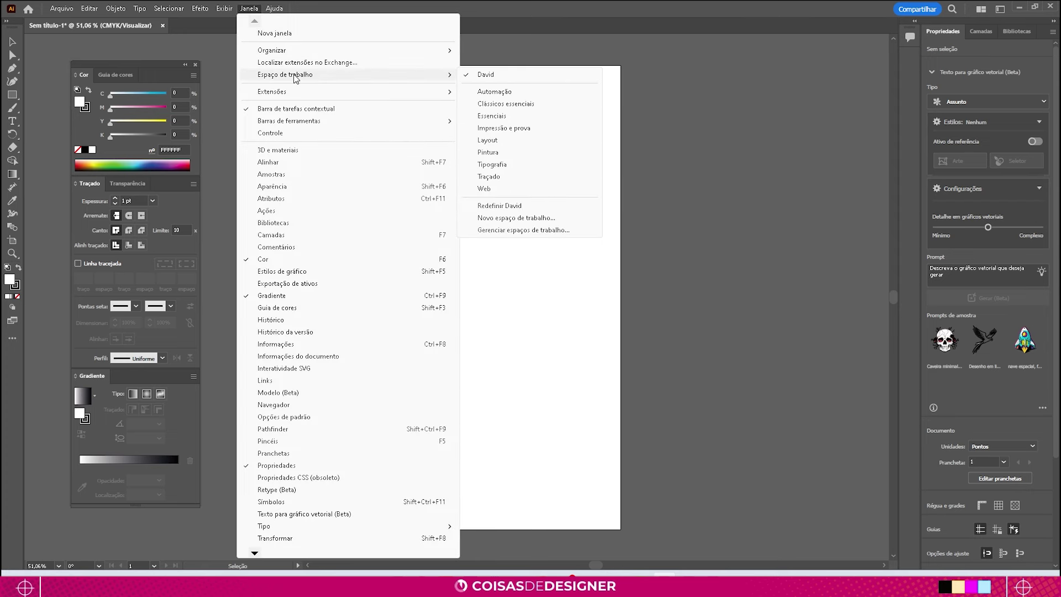
mouse_move(286, 75)
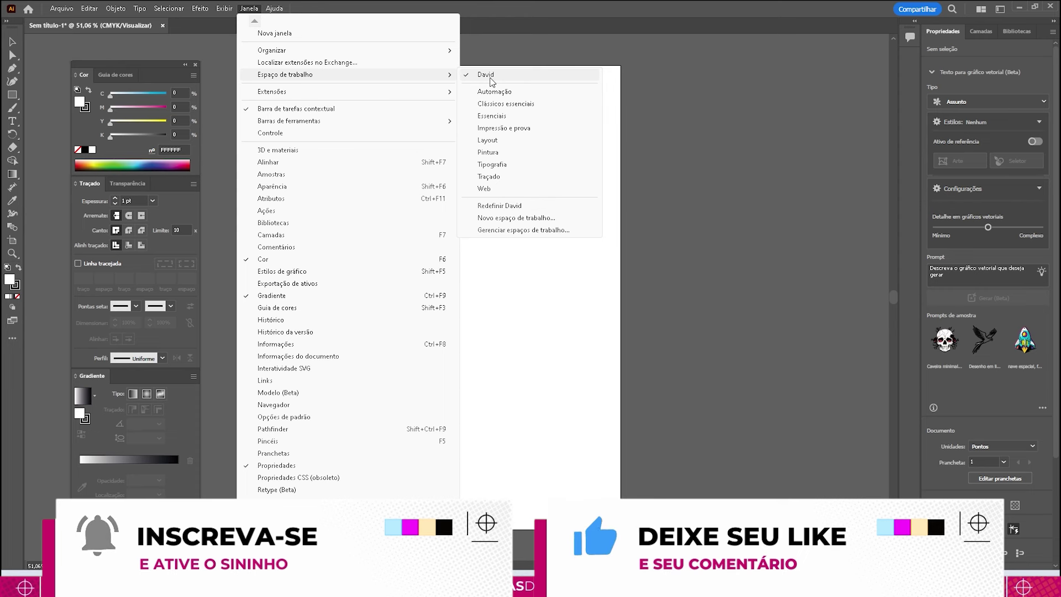
left_click(739, 198)
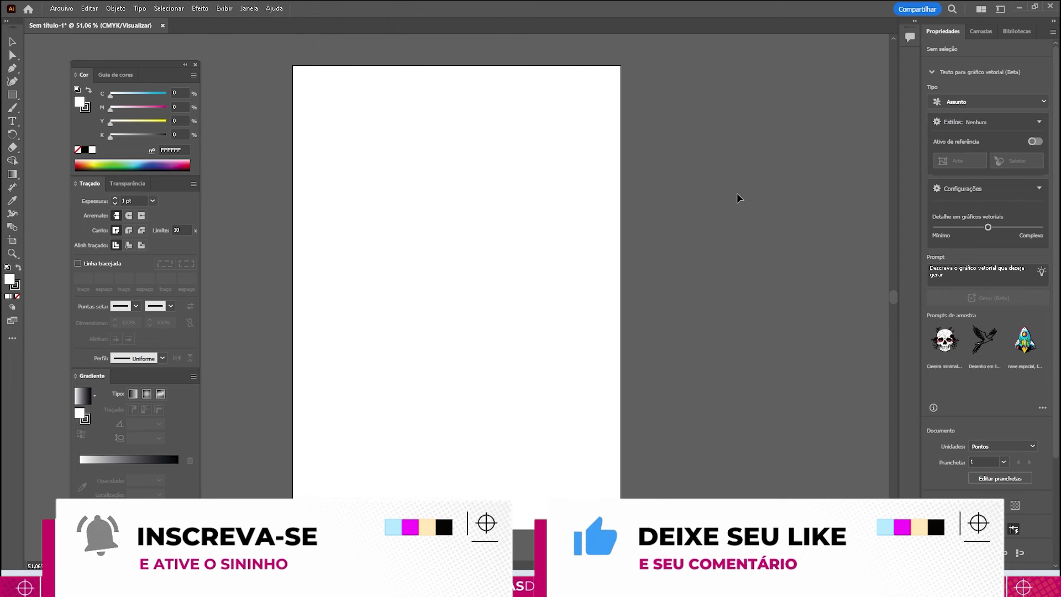